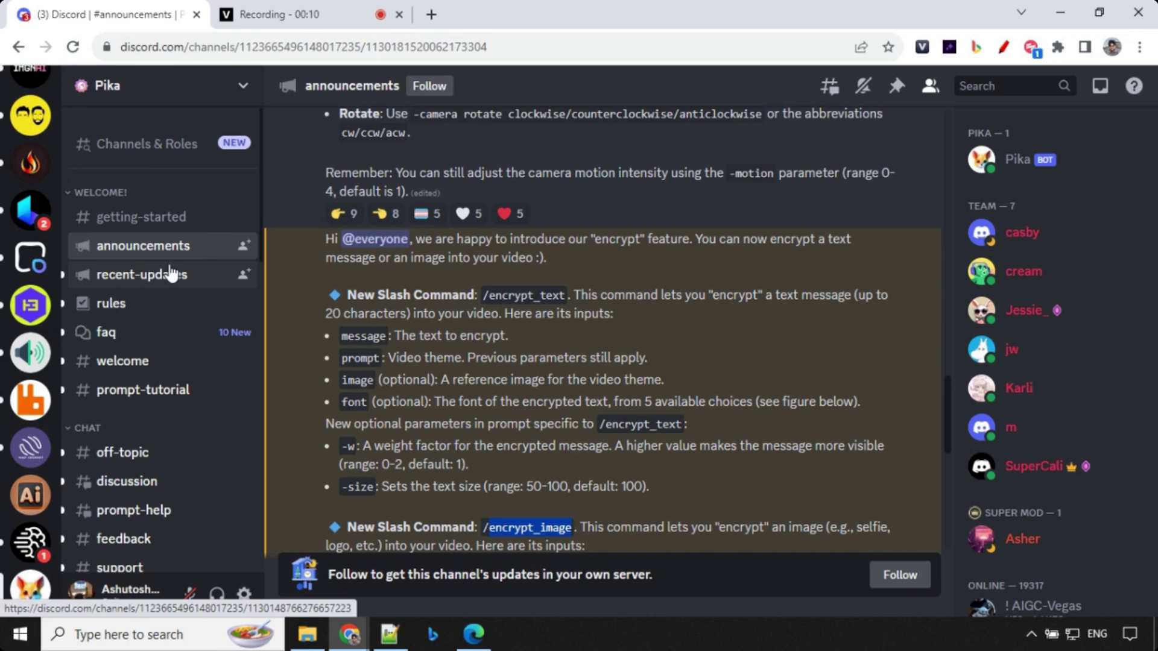
- Scroll down to the #announcements post introducing /encrypt_text and /encrypt_image
scroll(509, 304, down, 2)
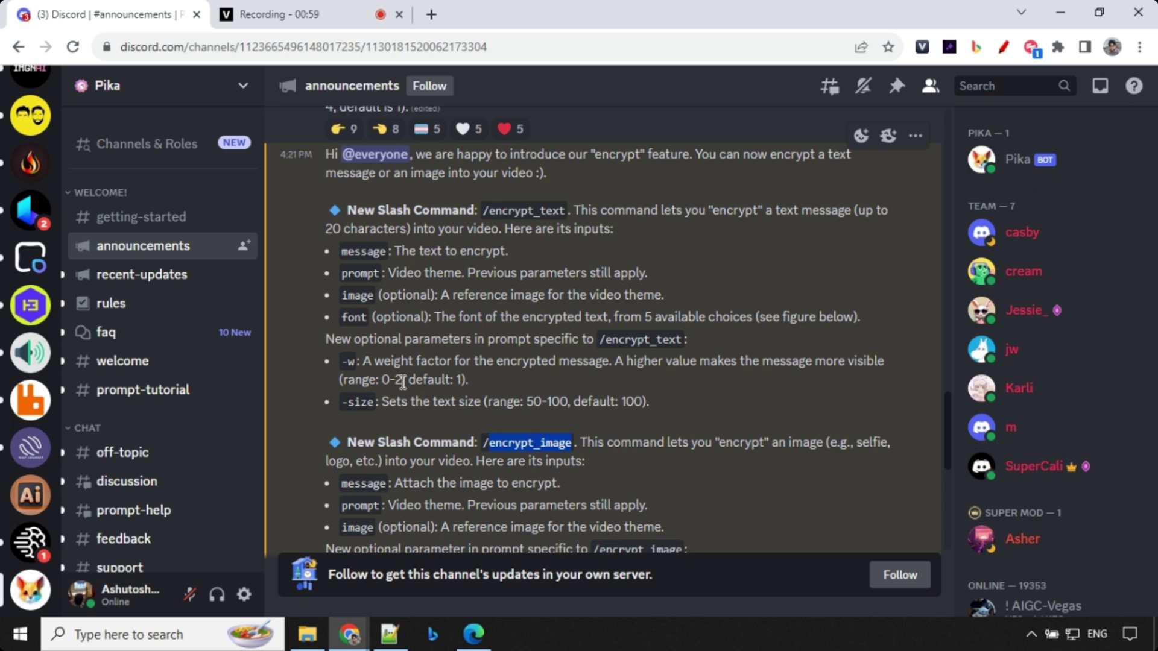
- Read through the encrypt parameters down to the font samples image
scroll(402, 381, down, 5)
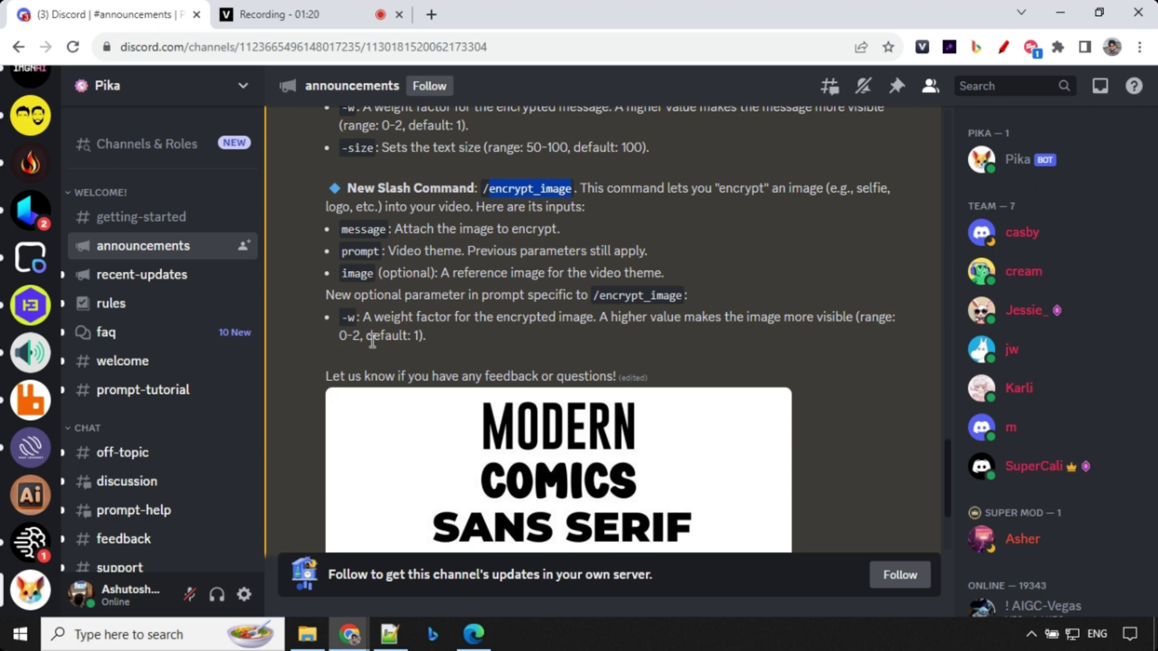
scroll(382, 333, down, 3)
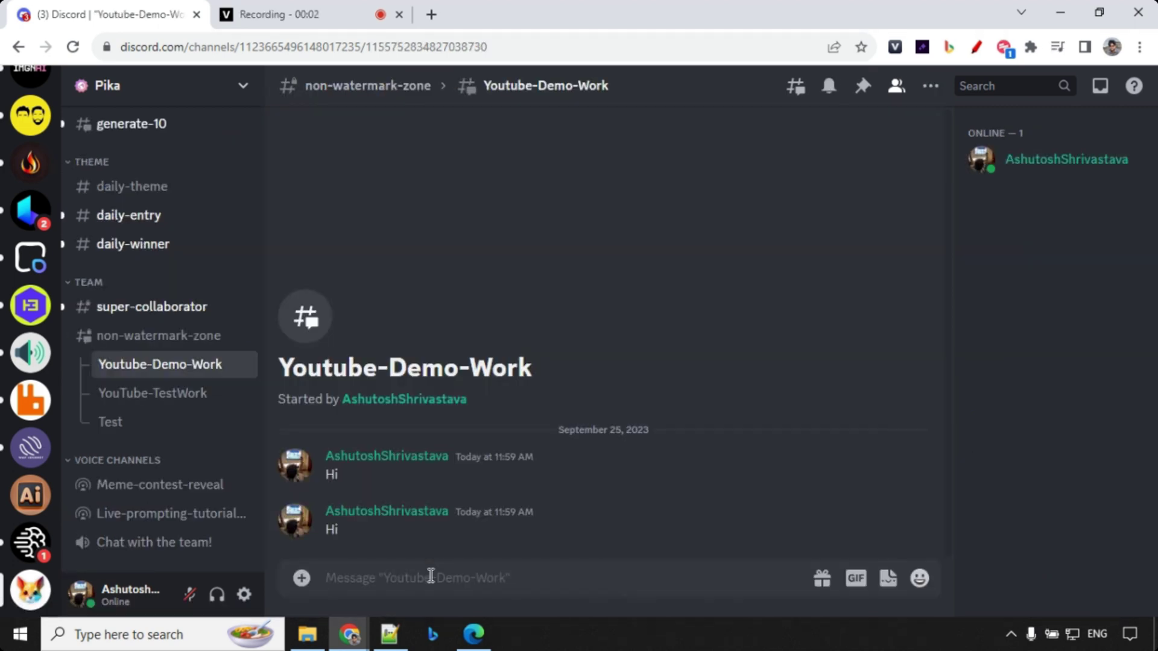
- Draft /encrypt_text with message NEVER GIVE UP, the lone-traveler mountain prompt and SANS SERIF font
text(/)
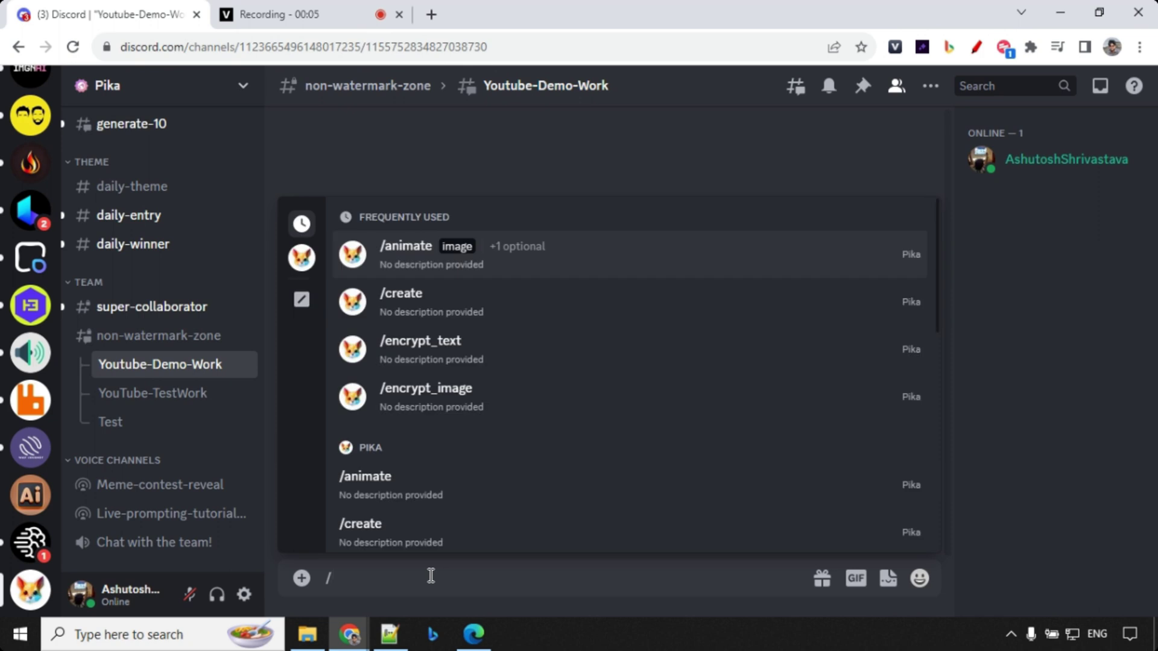
click(434, 353)
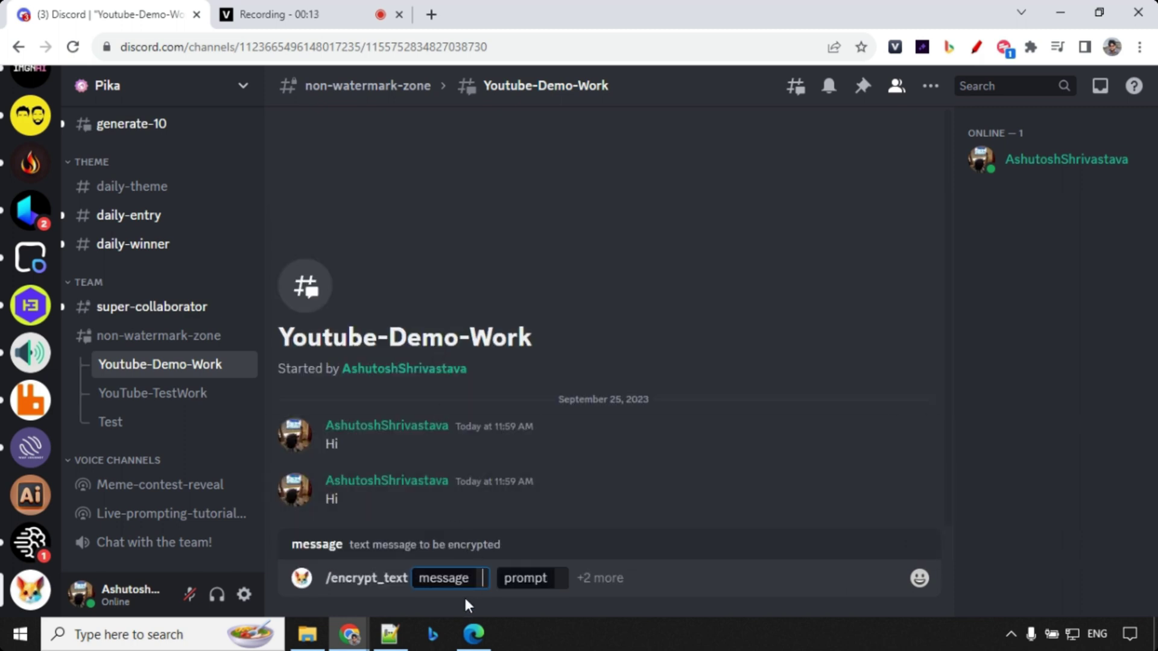
text(N)
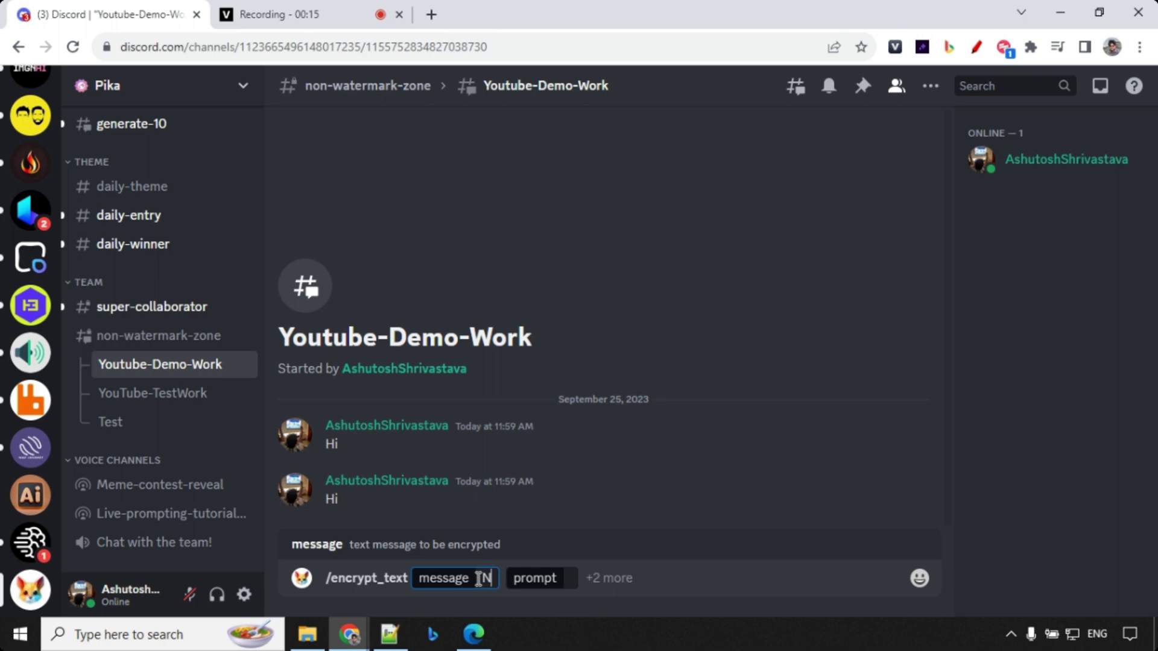
text(EVER GIVE UP)
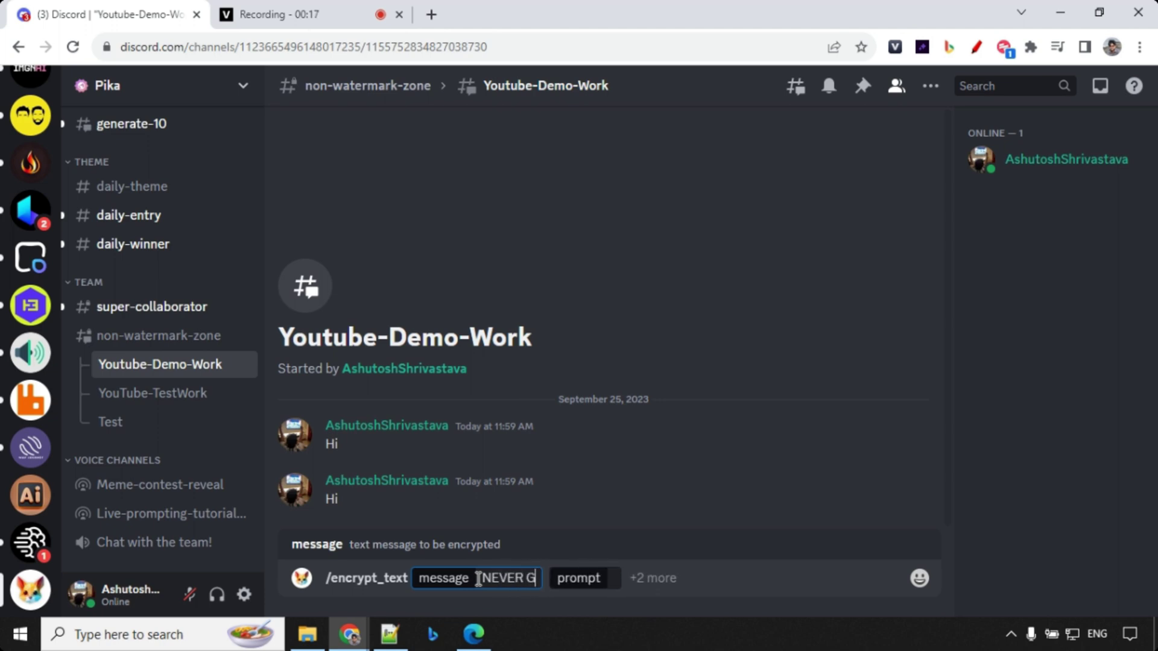
click(652, 577)
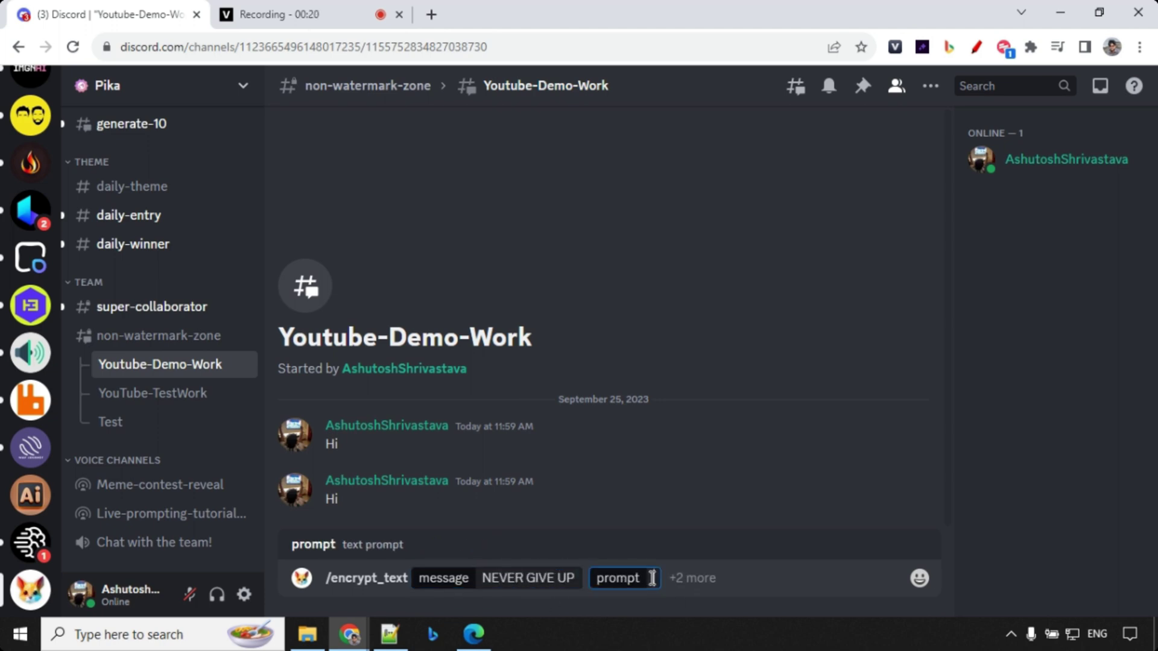
text(A lone traveler standing atop a mountain, arms outstretched, embracing the warmth of the first sun rays, photorealistic, 4K,-neg "no night time" -ar 16:9 -motion 0 -gs 20 -fps 24 -w 2 -size 70 -camera zoom in -seed 4568)
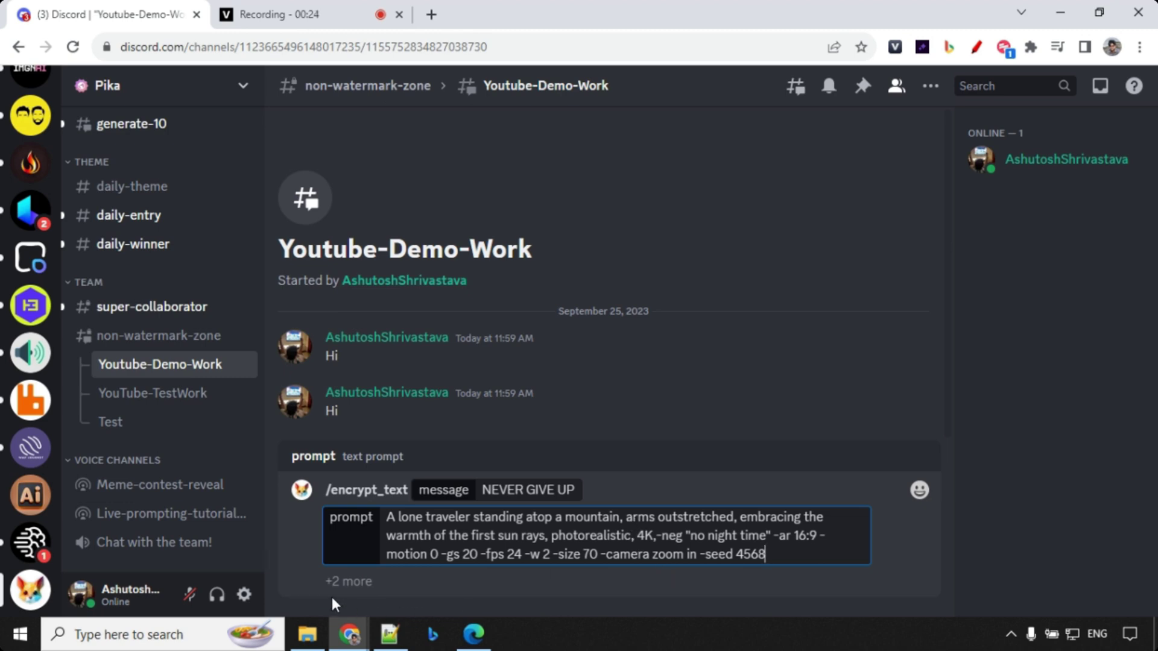
click(345, 582)
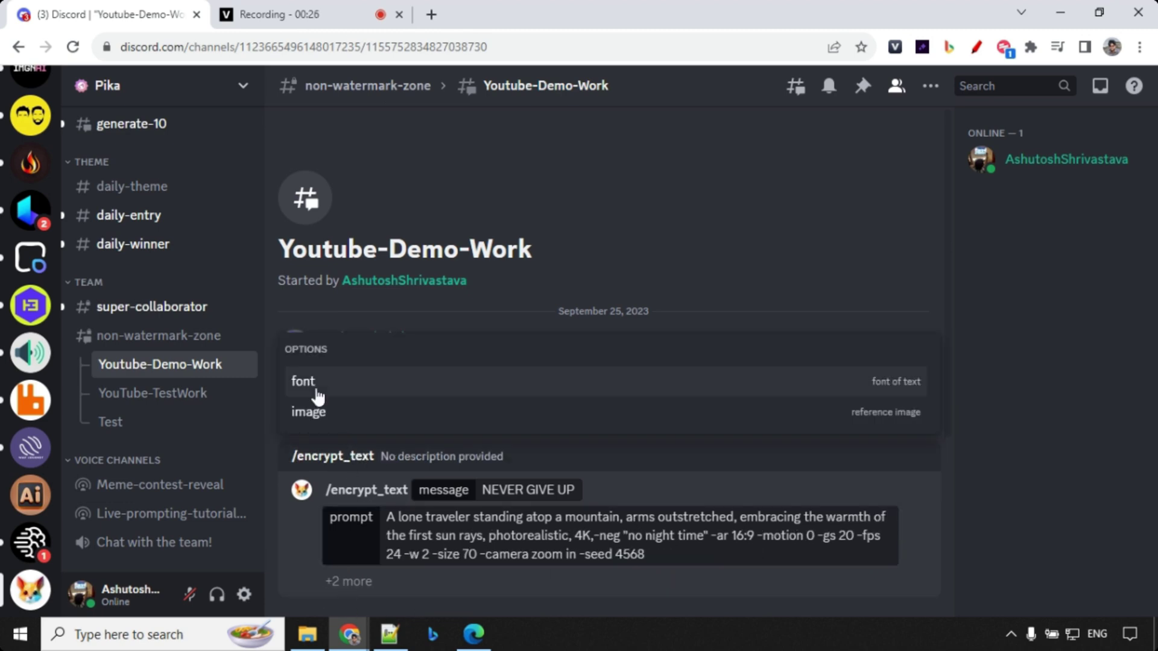
click(314, 385)
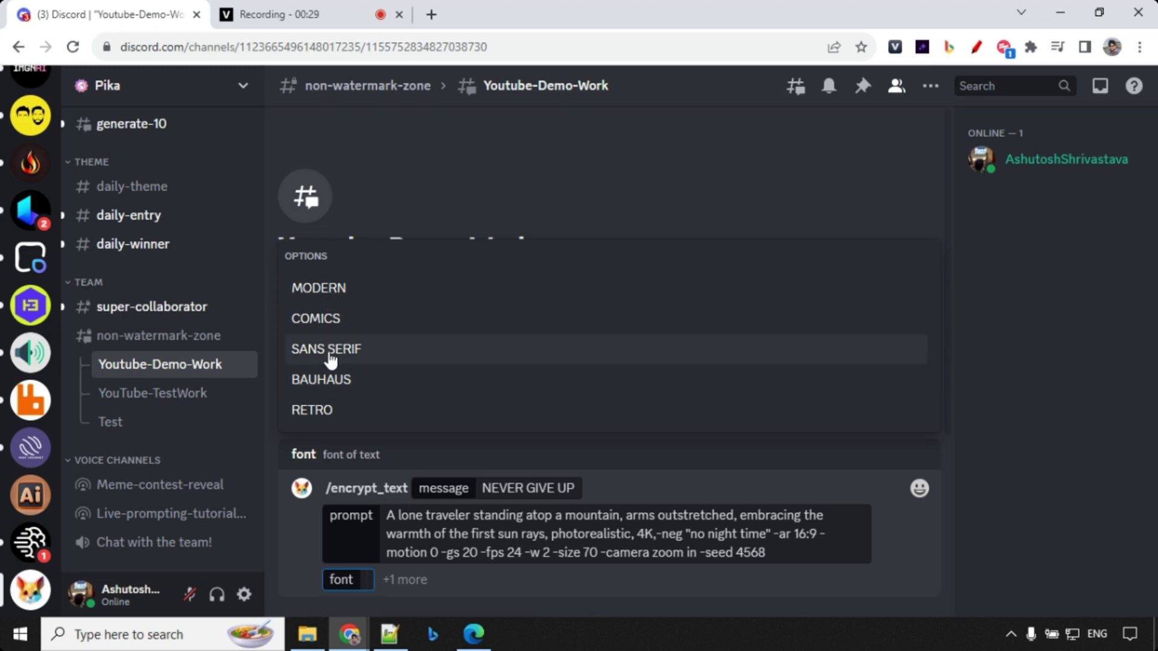
click(334, 353)
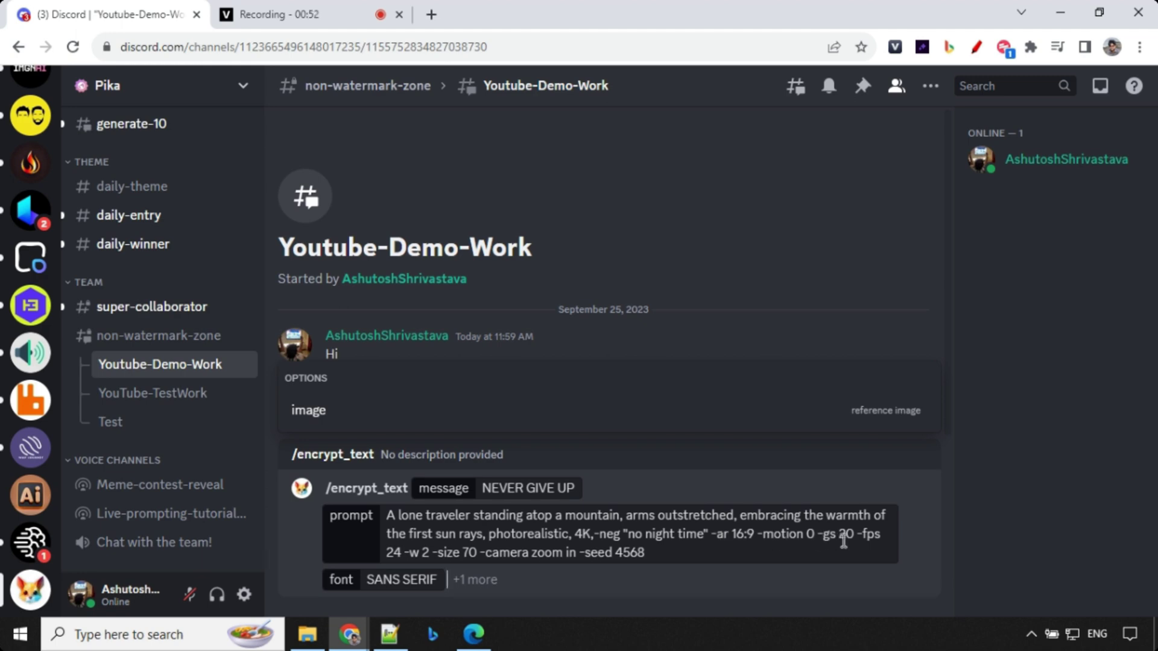
- Check the prompt's -w 2 and -size 70 values, then send the NEVER GIVE UP command
click(428, 552)
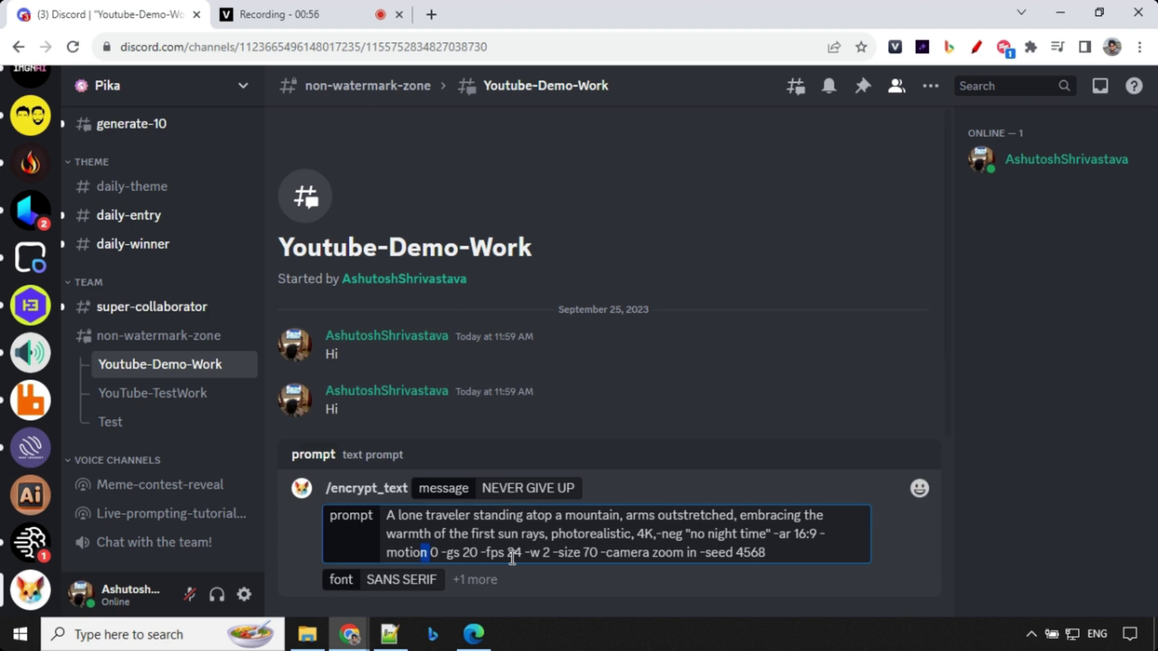
double_click(546, 552)
double_click(590, 552)
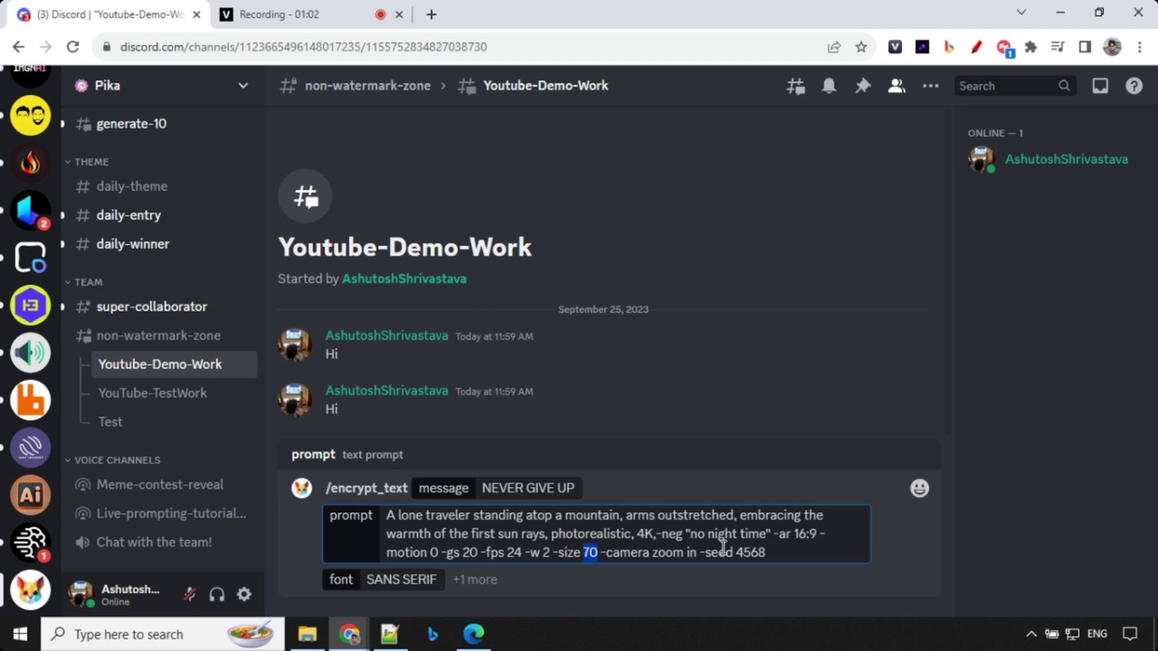
click(771, 550)
key(Return)
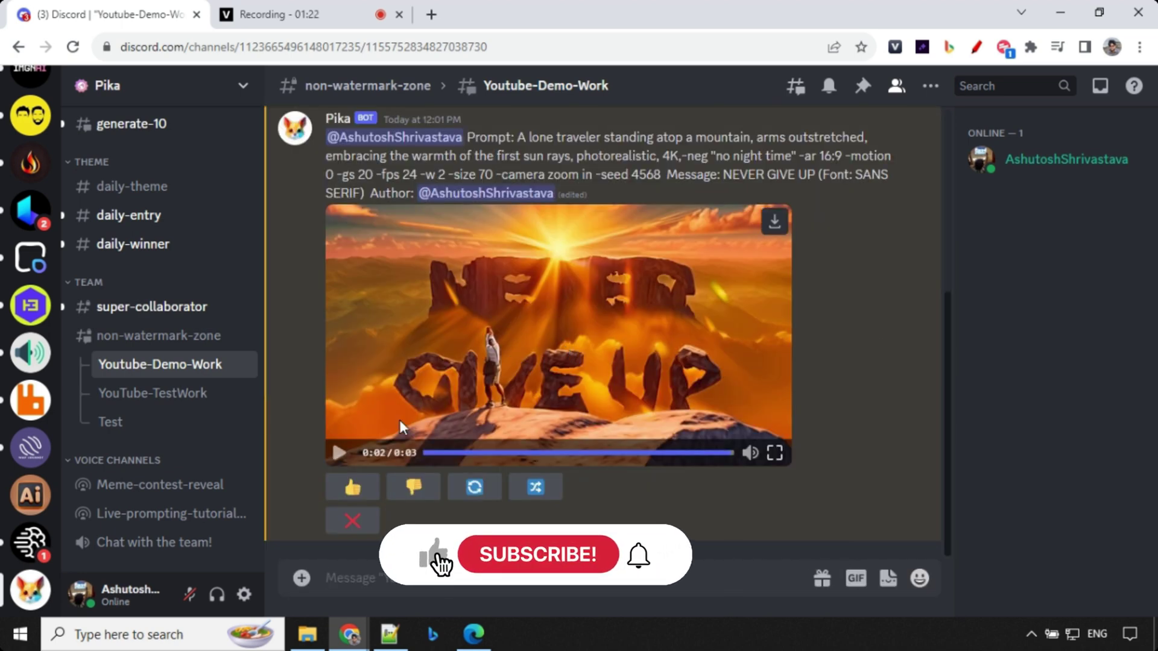
- Play the NEVER GIVE UP video, then open and cancel the Encrypt Message form
click(339, 453)
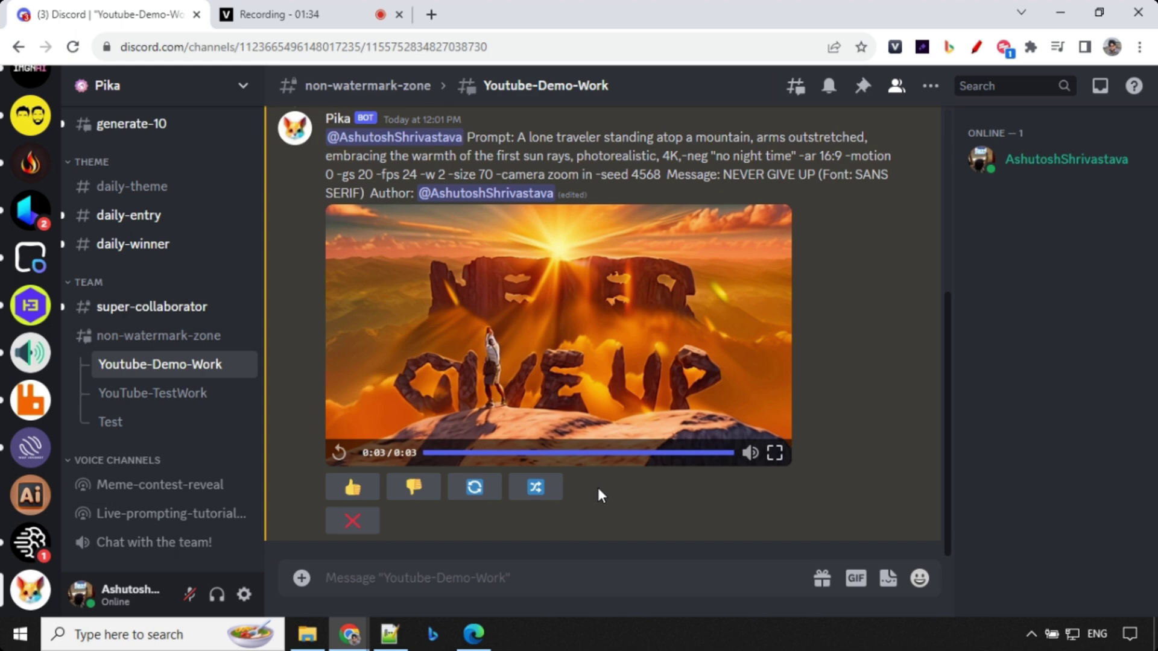
click(536, 491)
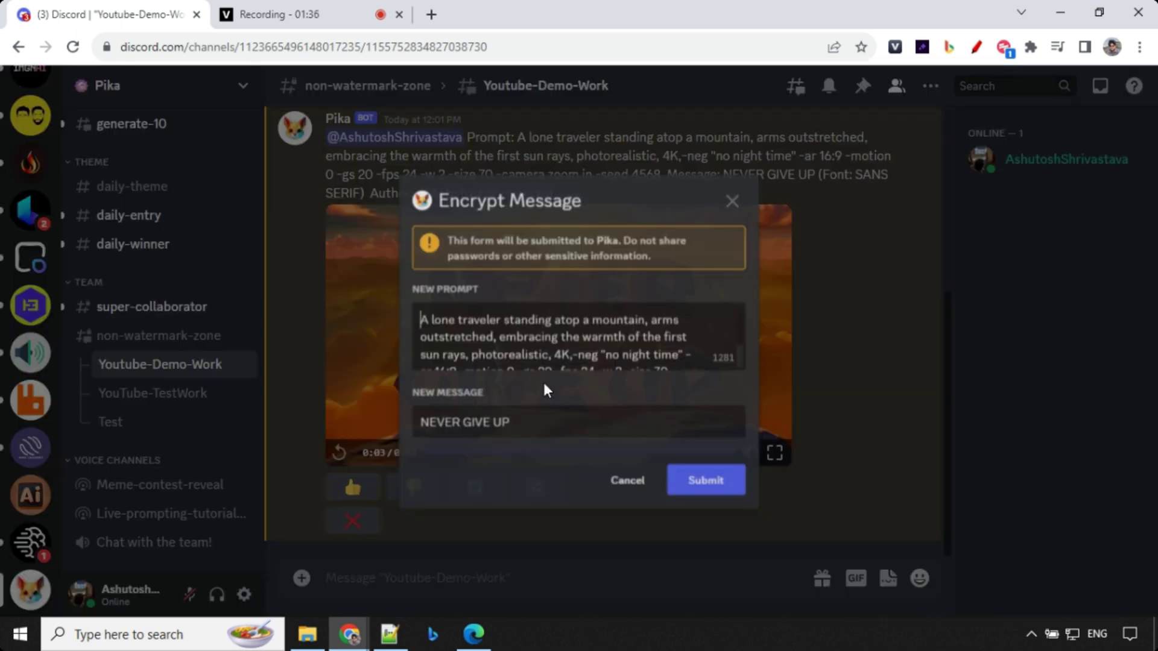
scroll(588, 318, down, 3)
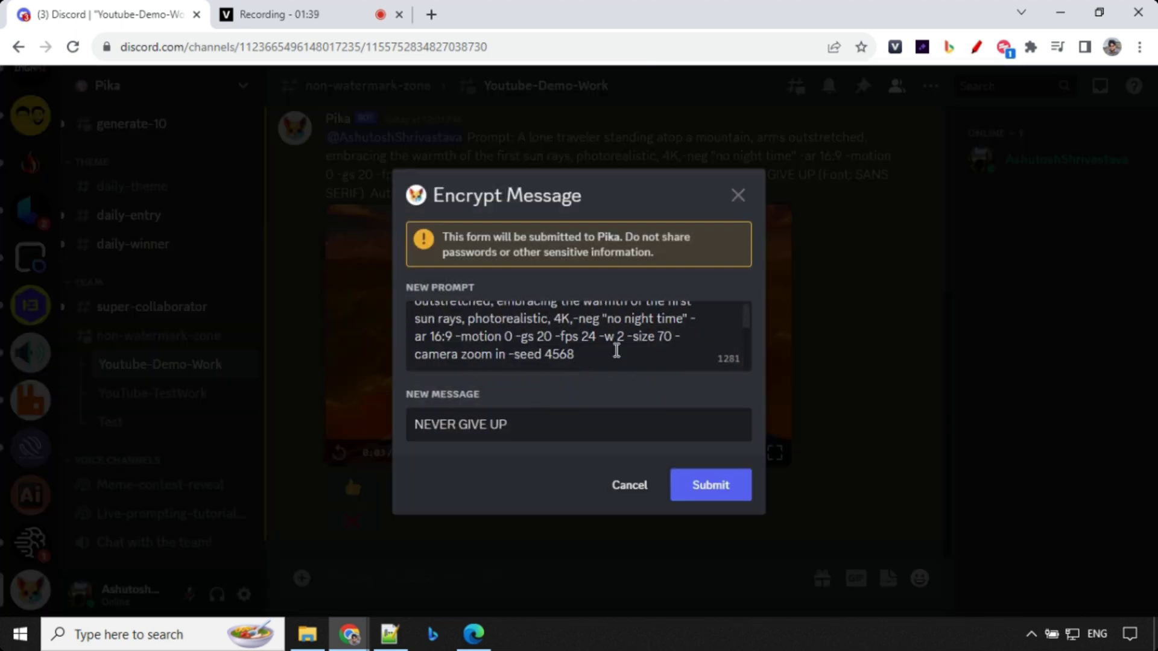
click(632, 486)
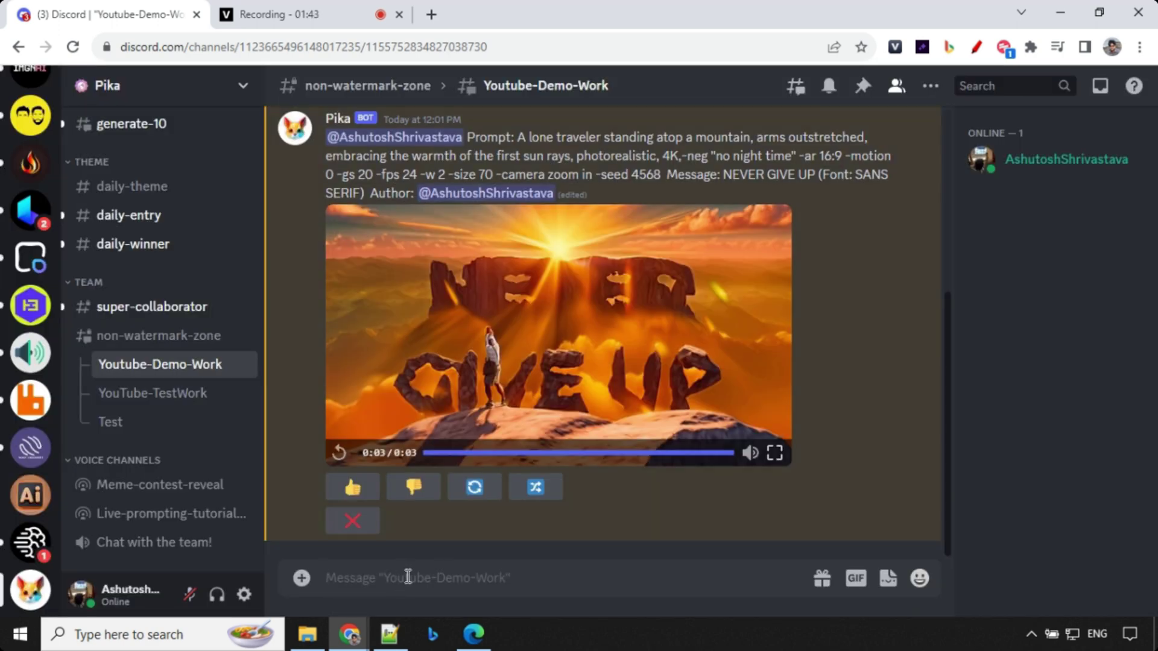
- Send /encrypt_text with message Good Night, the starry night-lake prompt and SANS SERIF font
text(/)
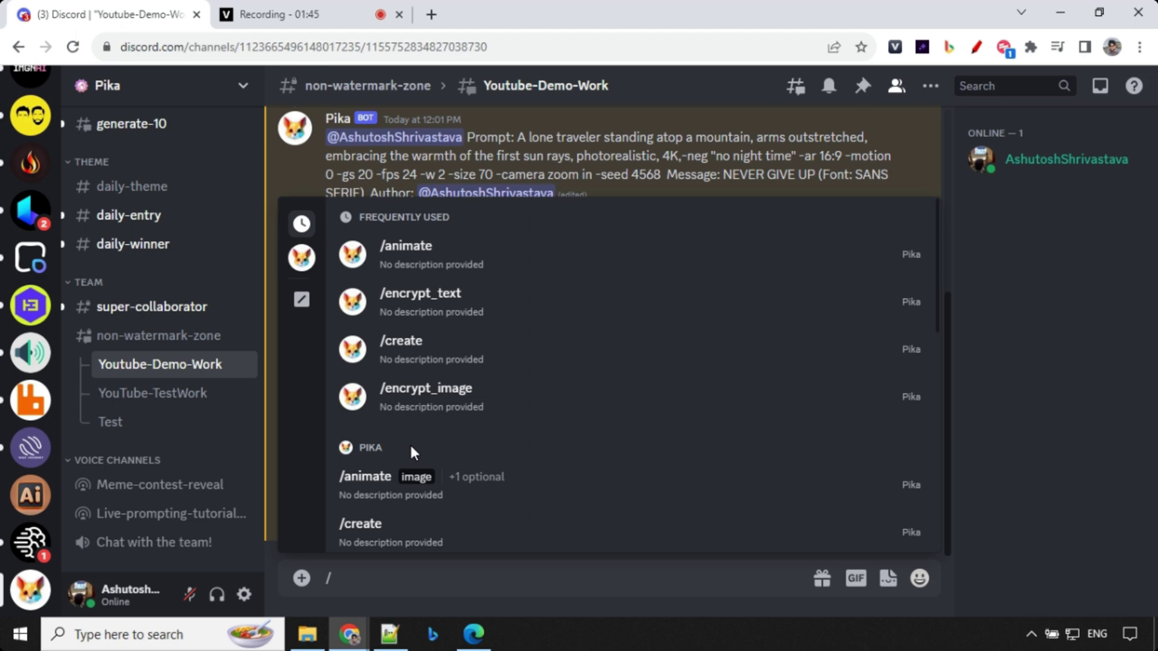
click(429, 302)
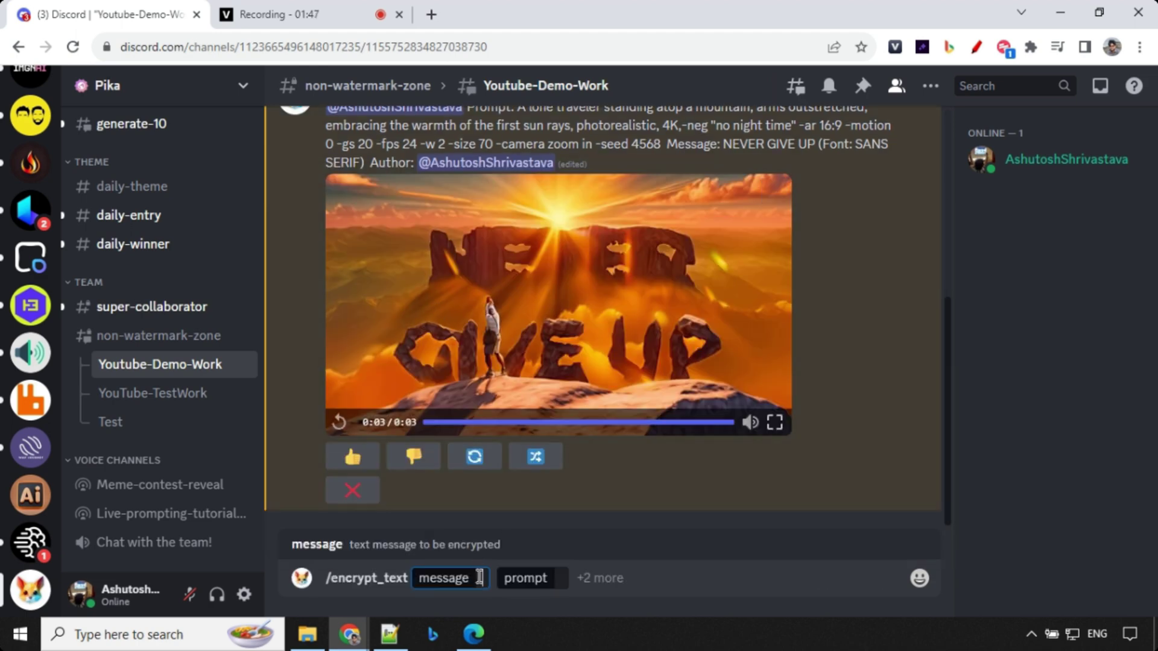
text(GOOD)
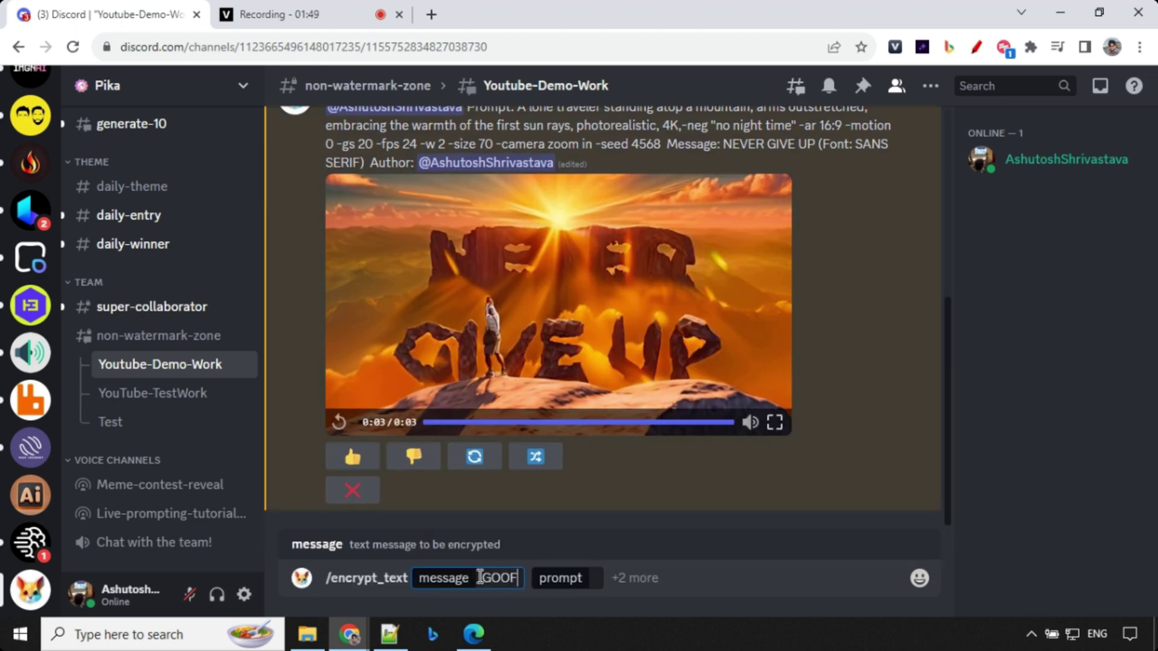
key(BackSpace)
key(BackSpace)
key(BackSpace)
text(ood Night)
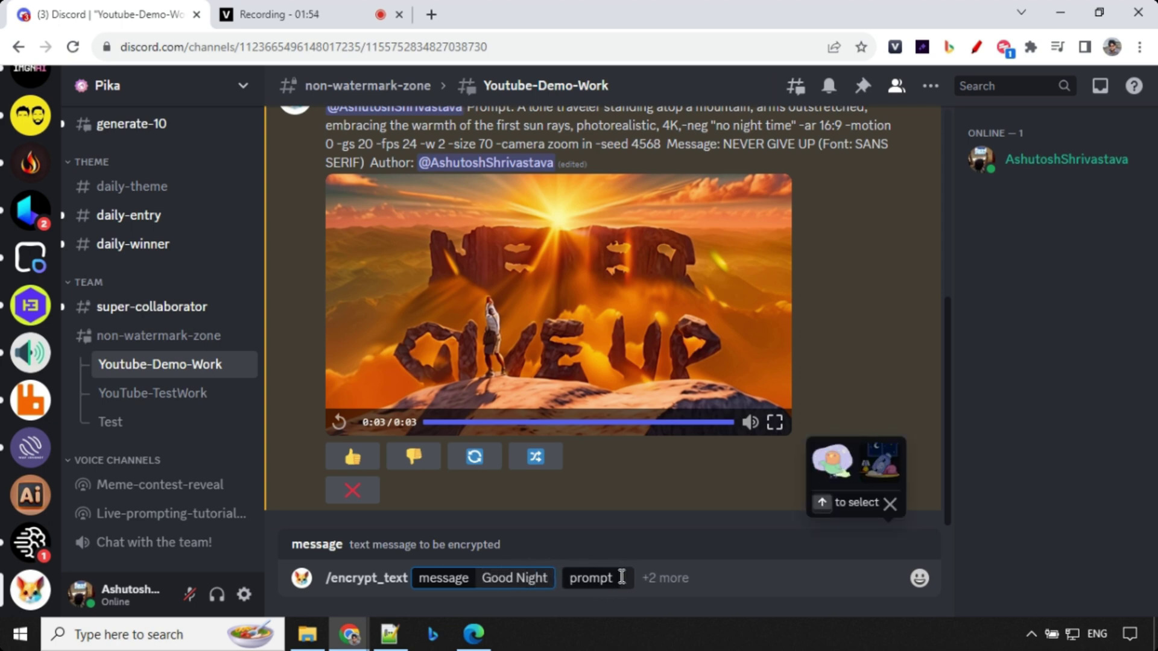
click(621, 577)
text(A tranquil night scene, a shimmering lake reflecting the countless stars above, ethereal creatures like fireflies and fairies dancing in the air, photorealistic, 4K, -neg "no daytime" -ar 16:9 -motion 0 -gs 20 -fps 24 -w 2 -size 70 -camera zoom in -seed 4572)
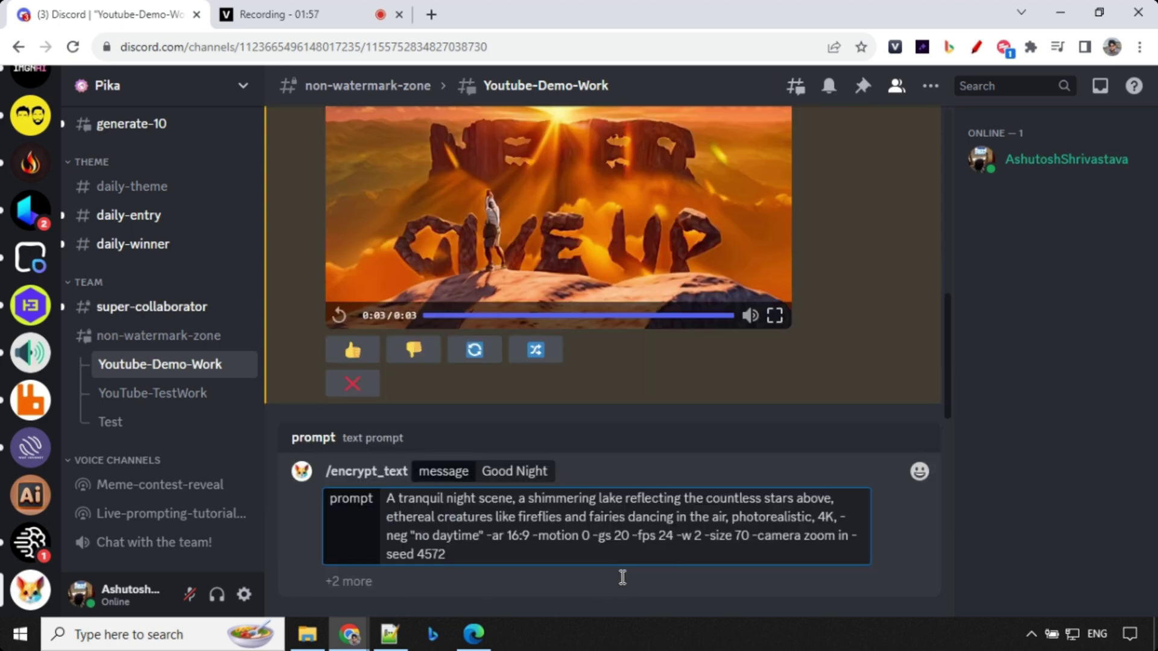
click(351, 580)
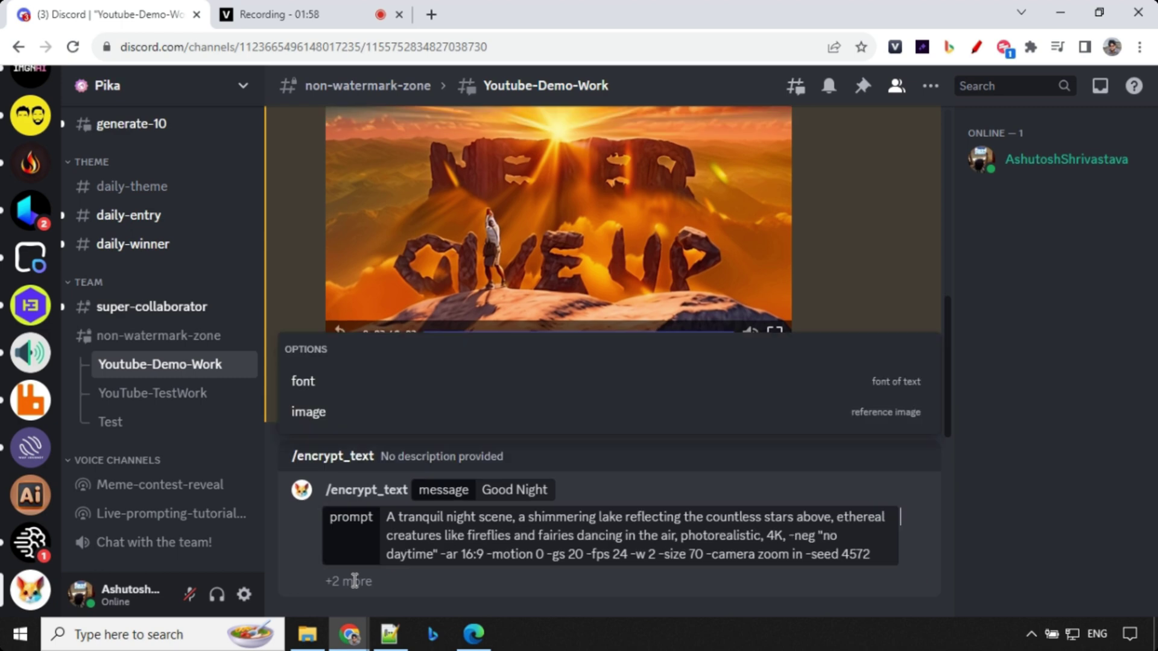
click(315, 395)
click(331, 328)
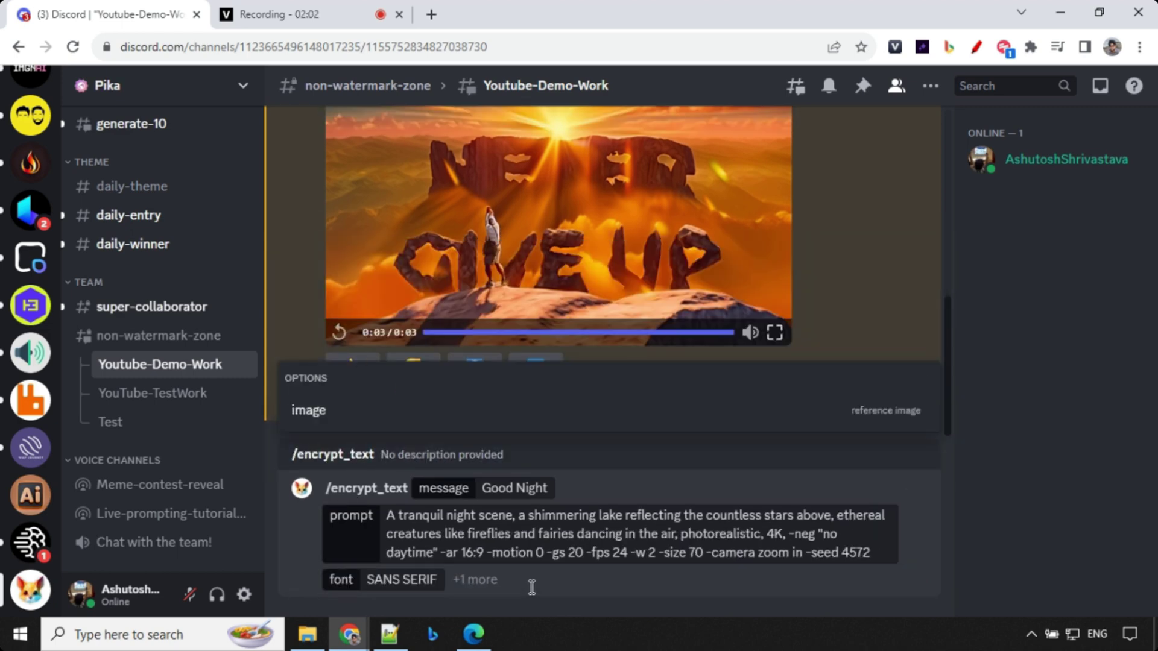
key(Return)
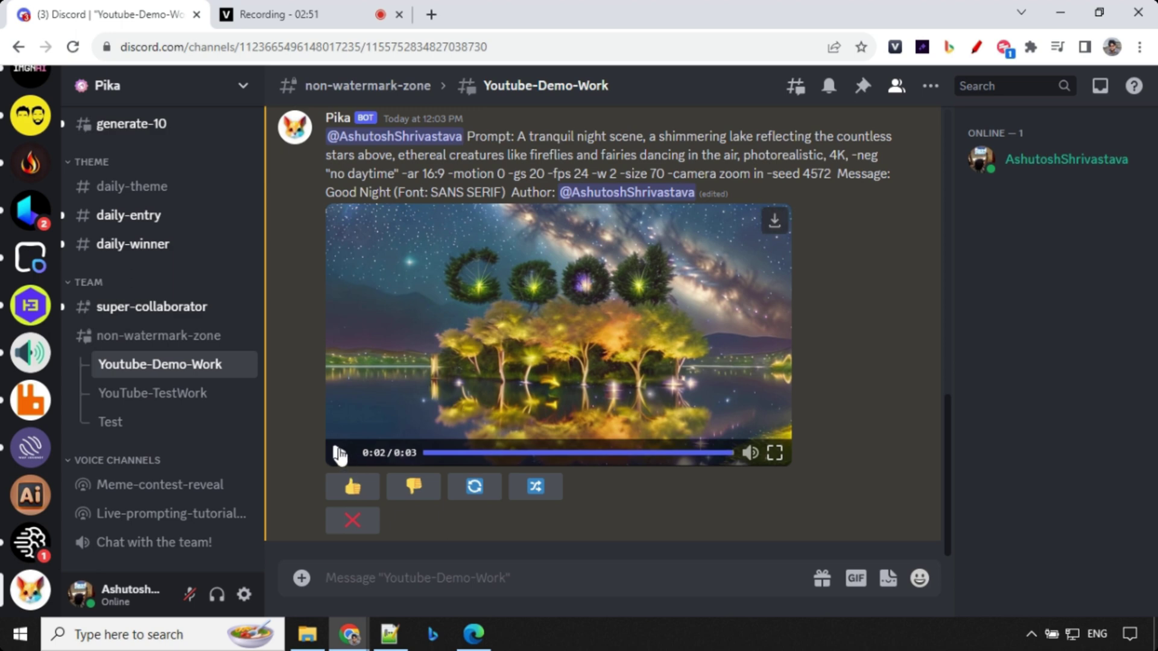
- Replay and then pause the finished Good Night video
click(339, 454)
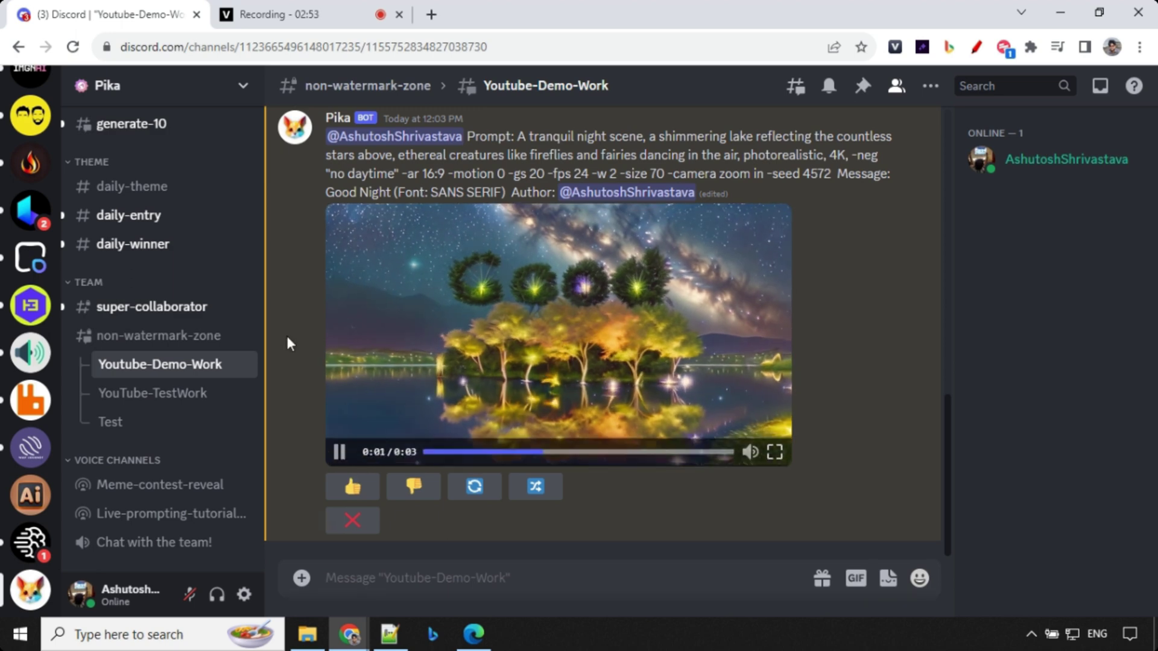
click(552, 284)
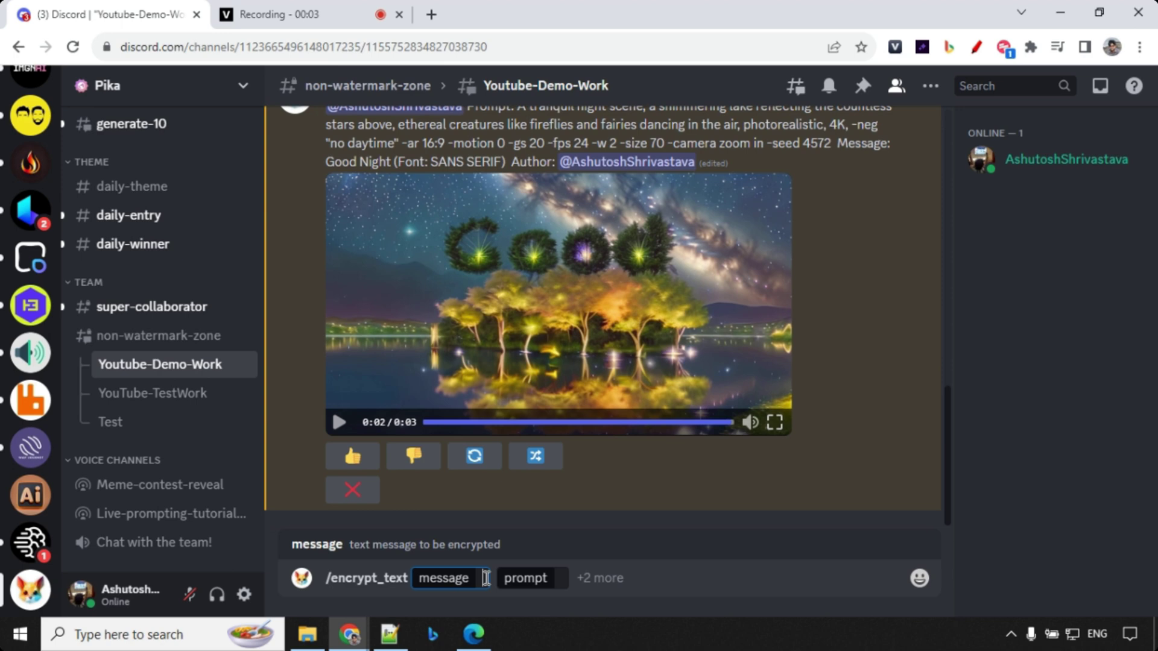
- Send /encrypt_text with the serene evening prompt, message LOVE and SANS SERIF font
click(556, 578)
text(A serene evening scene where the setting sun paints the sky in shades of gold and pink, a couple enjoying the view from a hilltop, photorealistic, 4K, -neg "no night time" -neg "no daytime" -ar 16:9 -motion 0 -gs 20 -fps 24 -w 2 -size 70 -seed 4570)
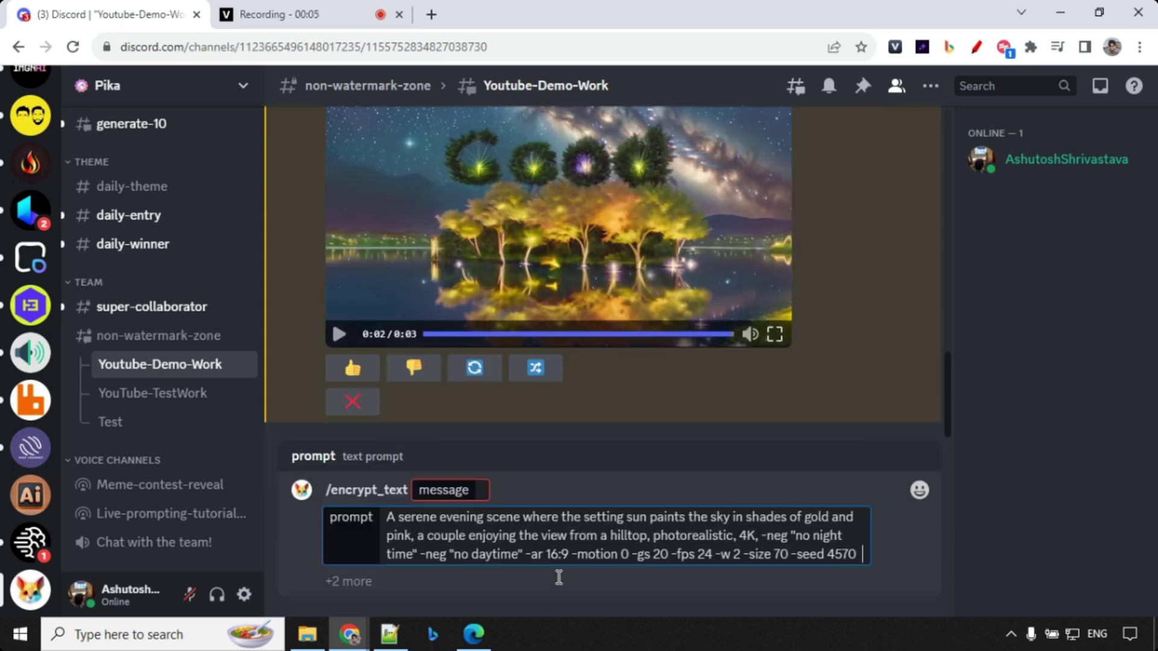
click(472, 488)
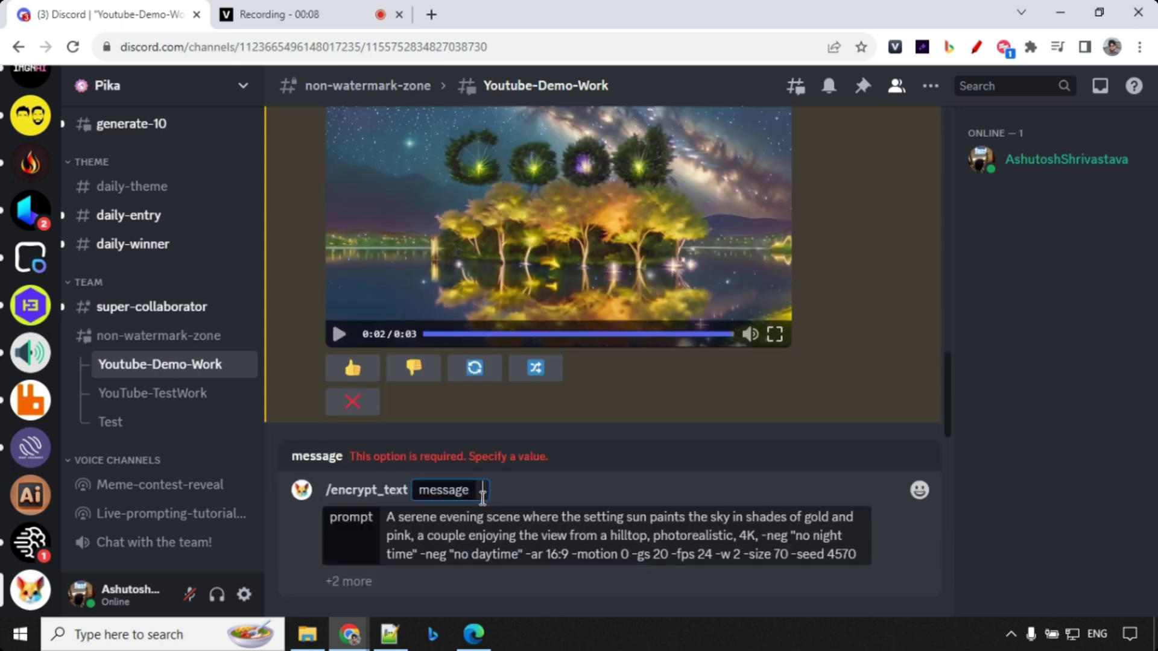
text(LOVE)
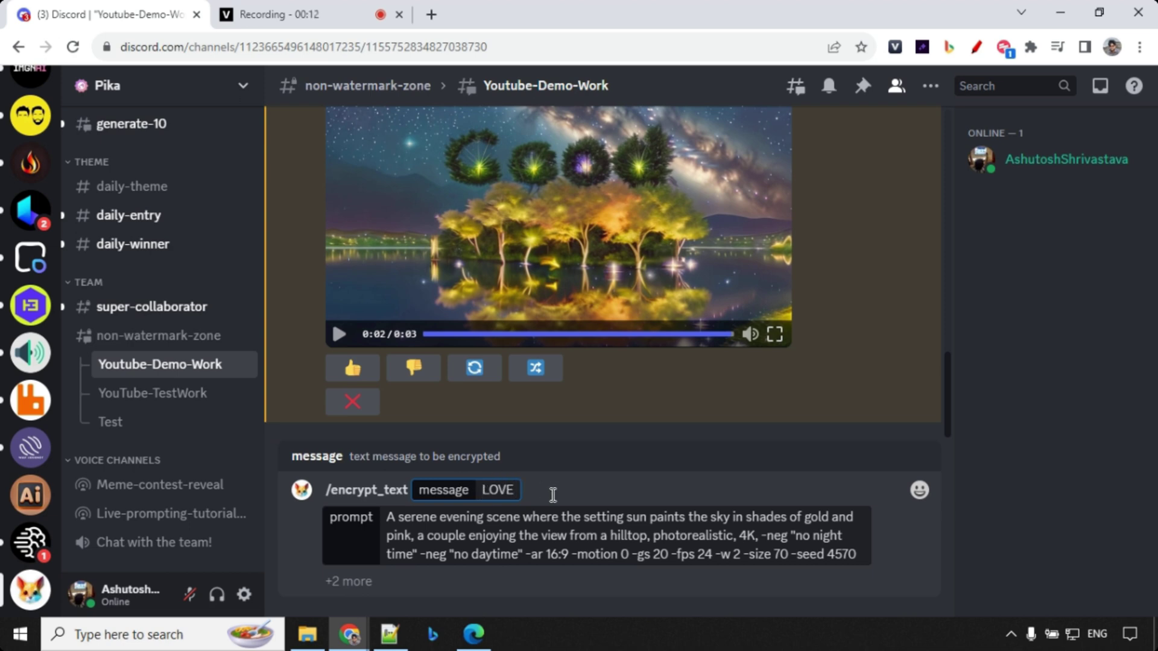
text( asdasdasdasdawdasdsad)
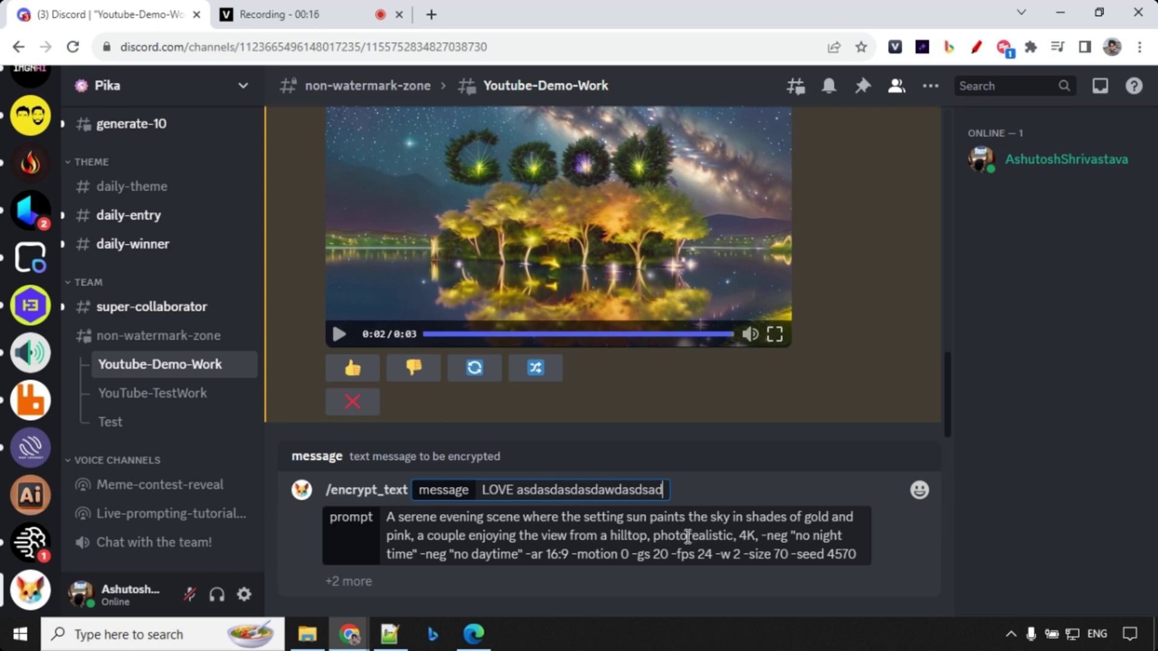
click(627, 517)
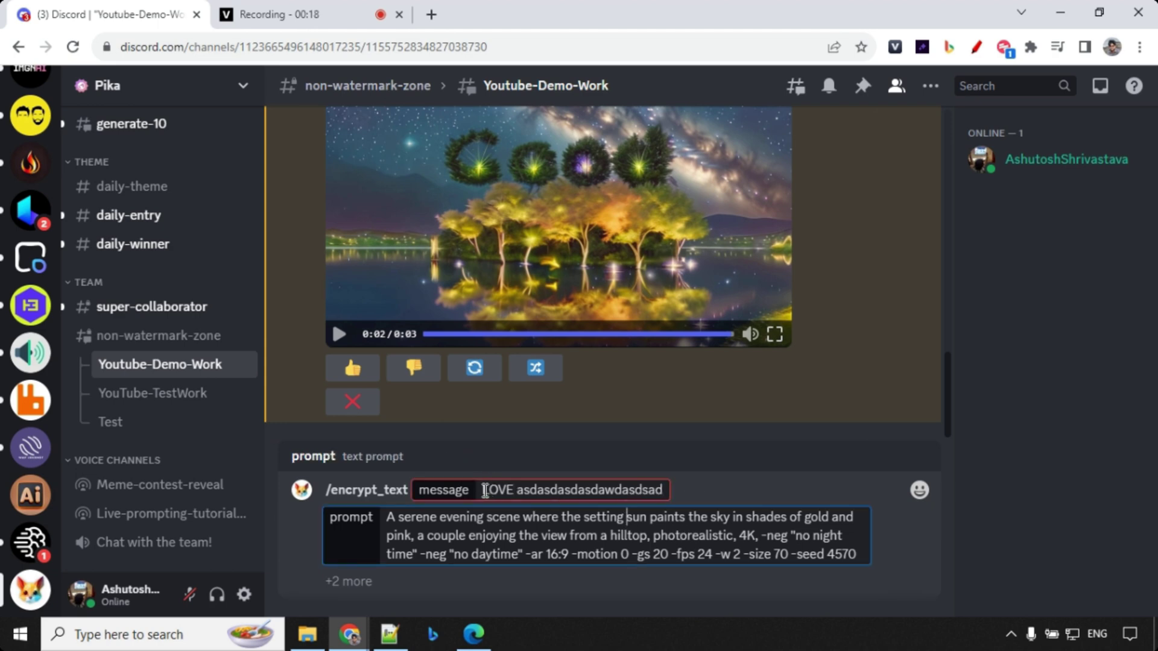
drag(516, 491, 663, 503)
key(BackSpace)
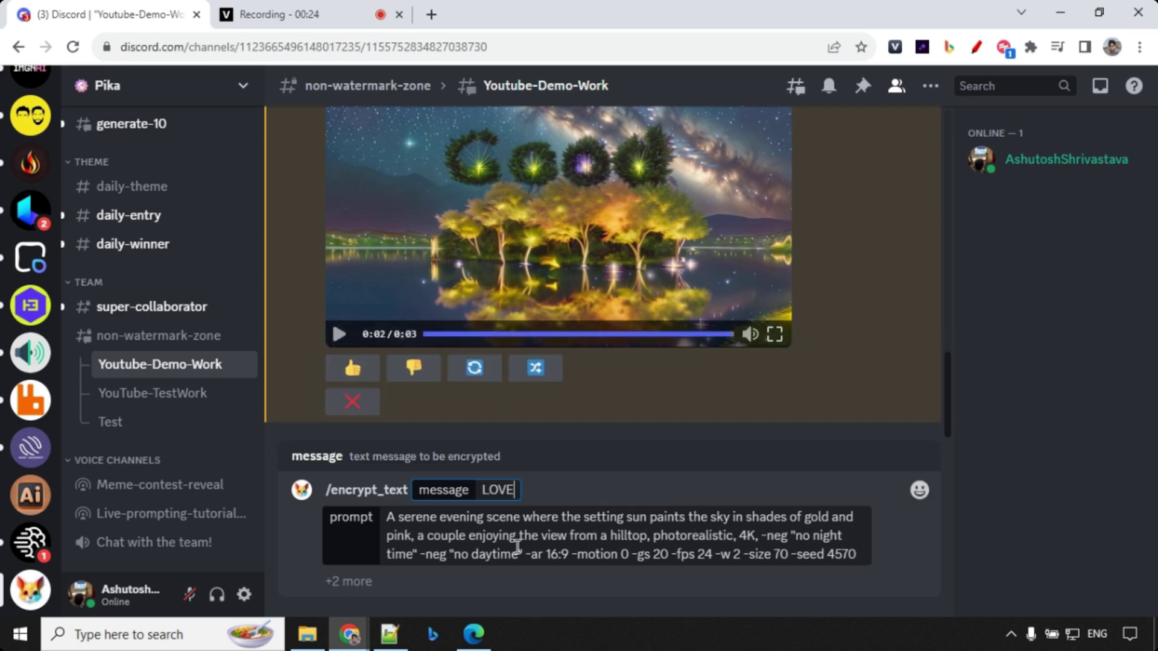
click(347, 583)
click(304, 380)
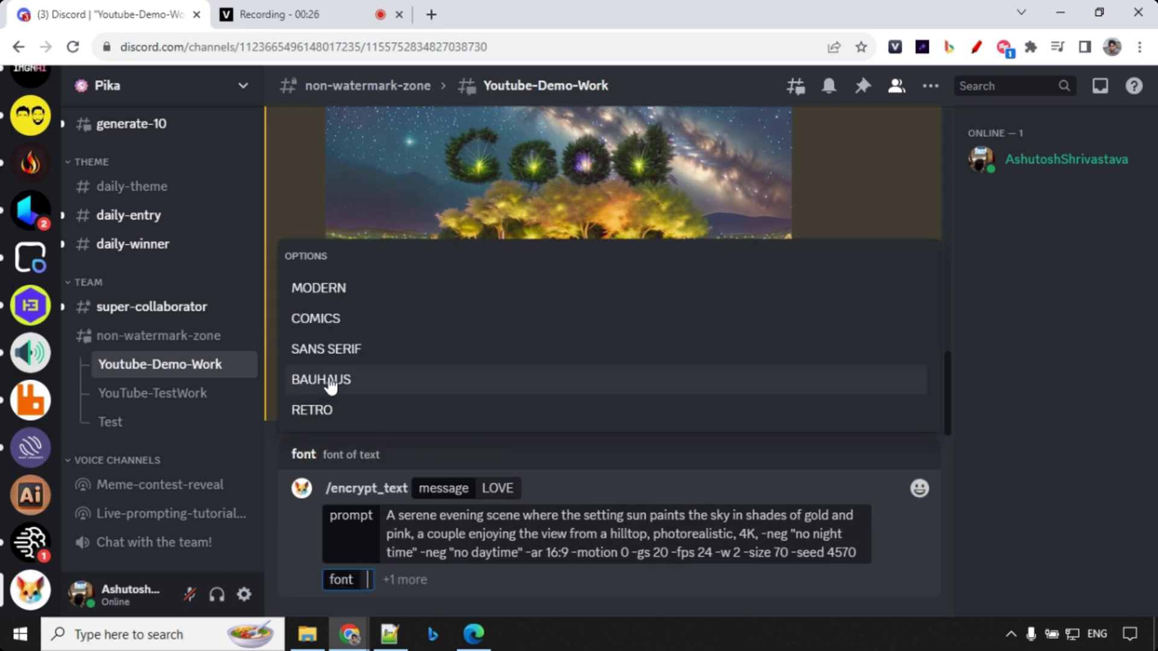
click(336, 345)
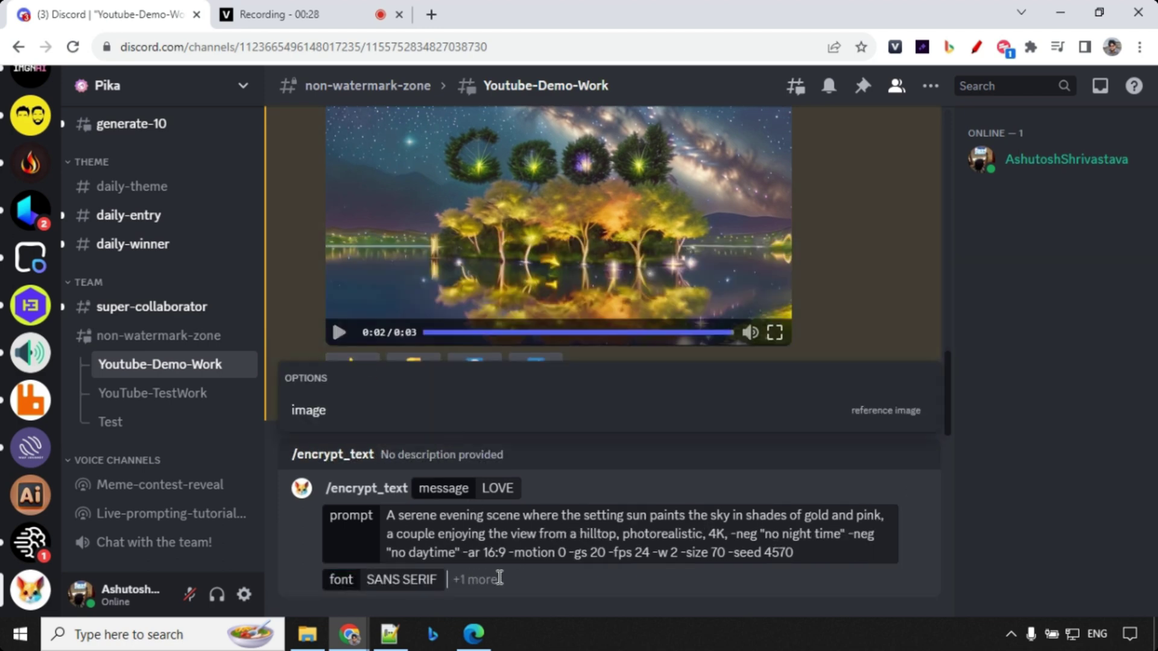
key(Return)
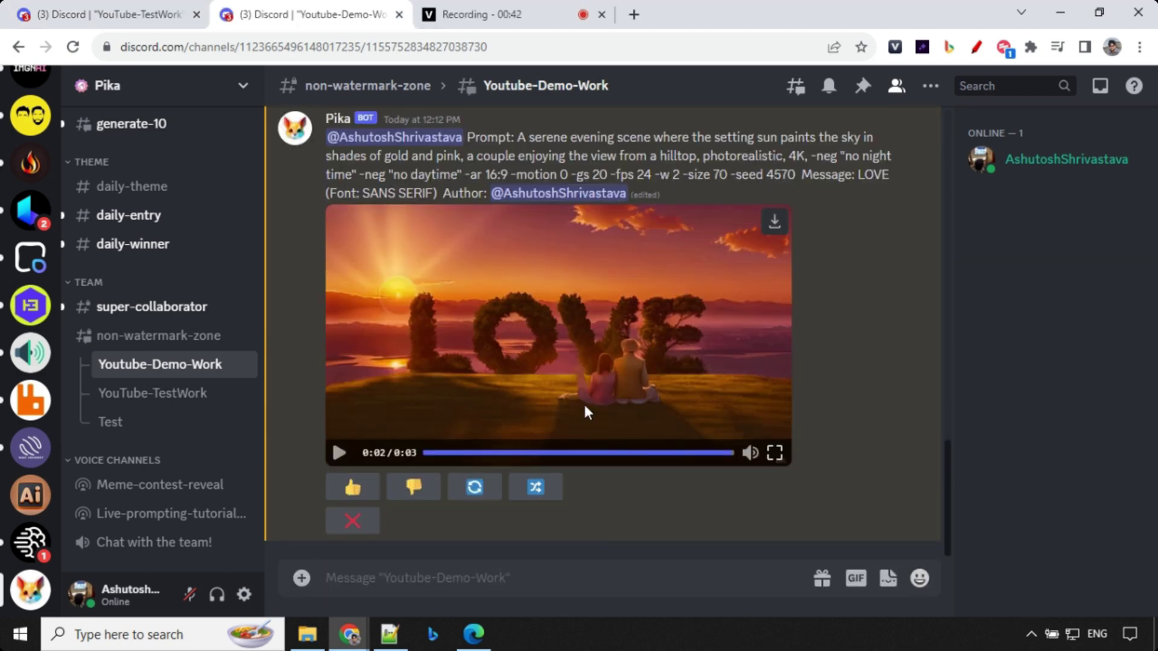
click(338, 453)
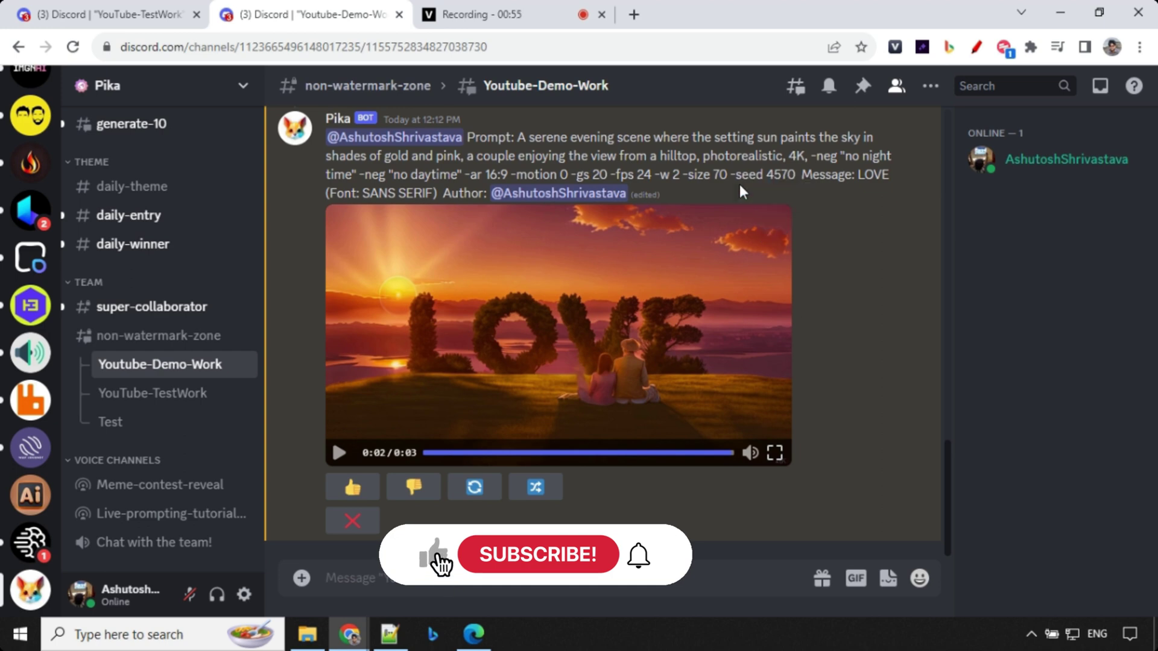
- In YouTube-TestWork, replay the LOVE video and play the WILD forest waterfall video
key(ctrl+shift+Tab)
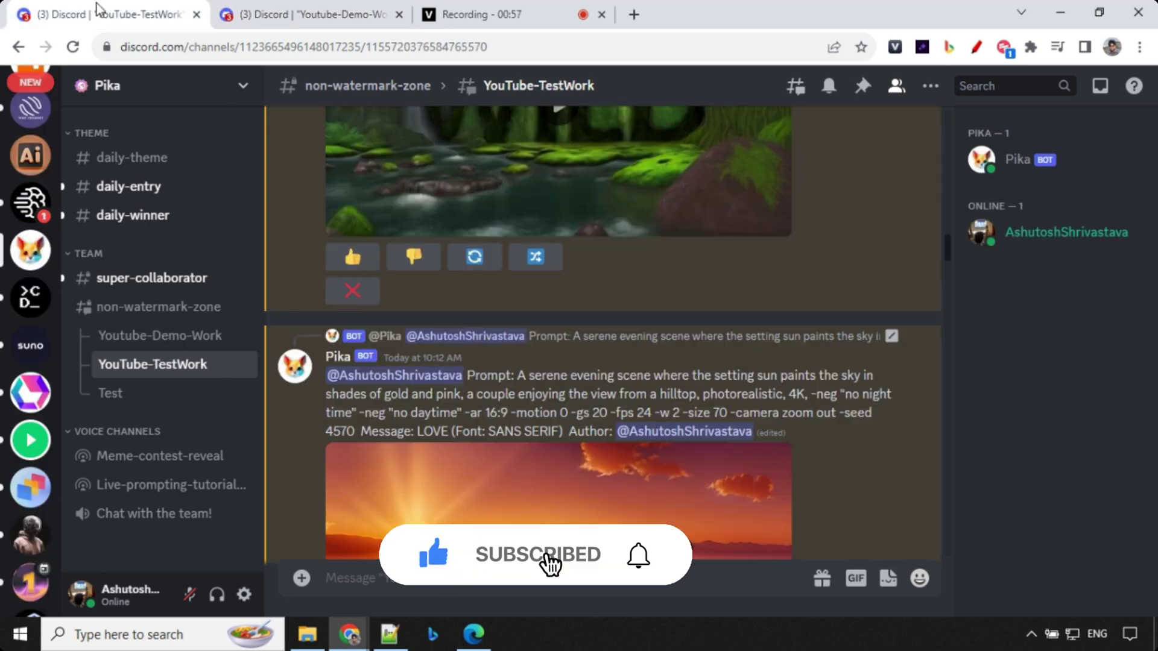
scroll(554, 283, down, 5)
scroll(551, 270, up, 2)
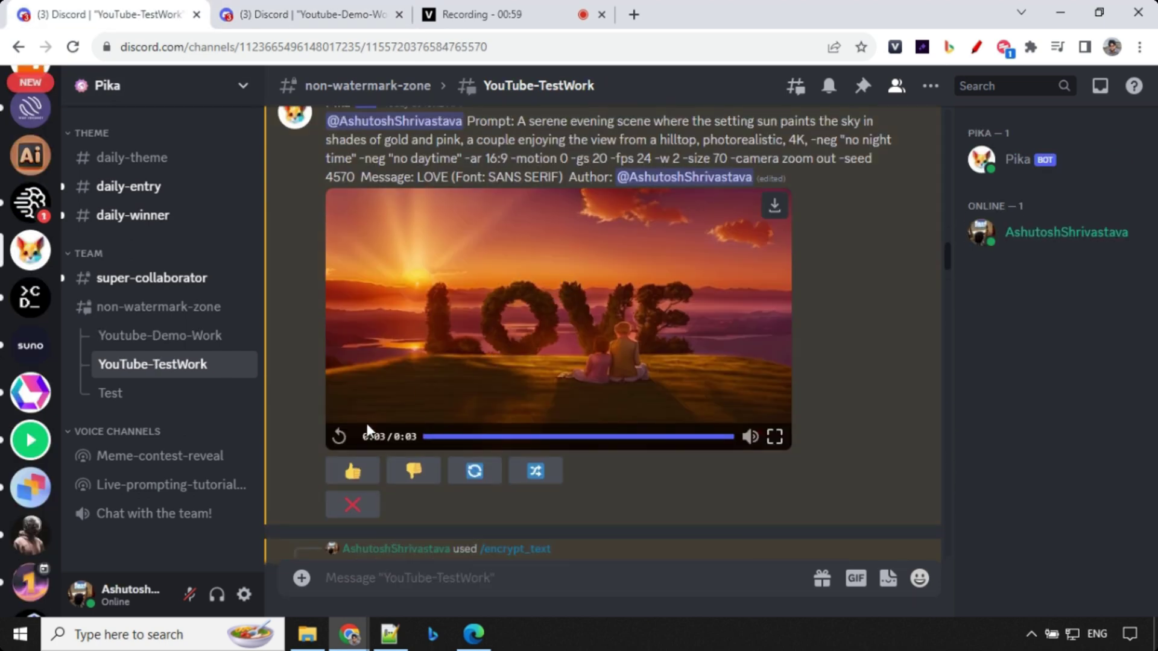
click(587, 302)
scroll(685, 386, up, 4)
scroll(686, 384, up, 3)
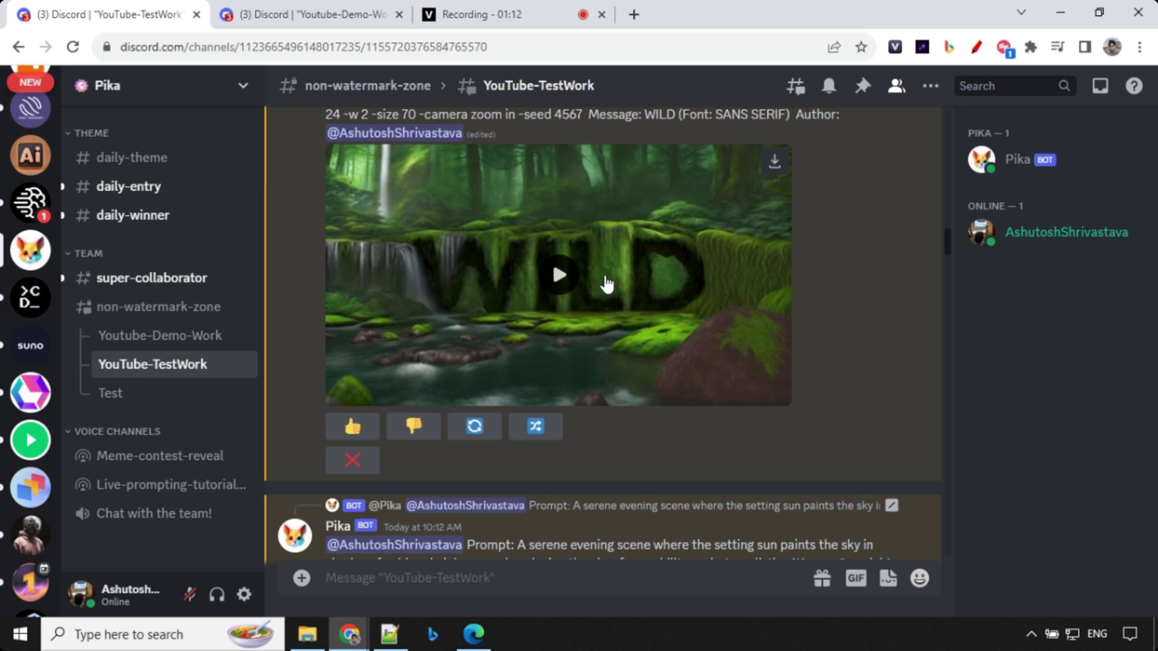
click(612, 283)
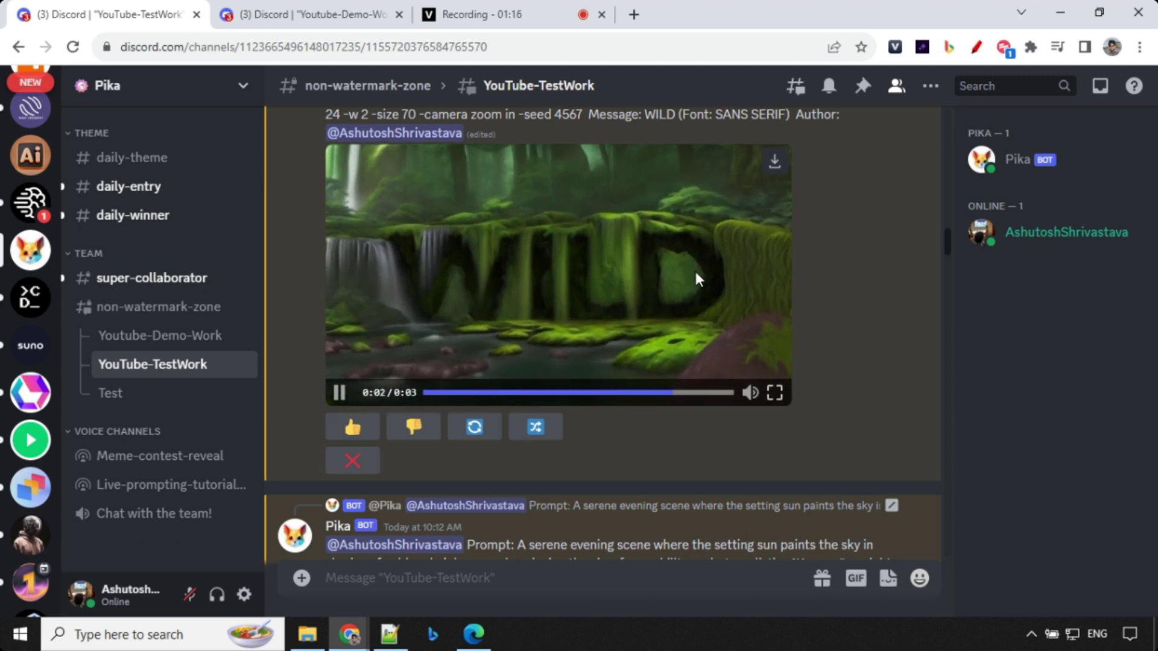
scroll(598, 311, up, 2)
scroll(601, 318, up, 2)
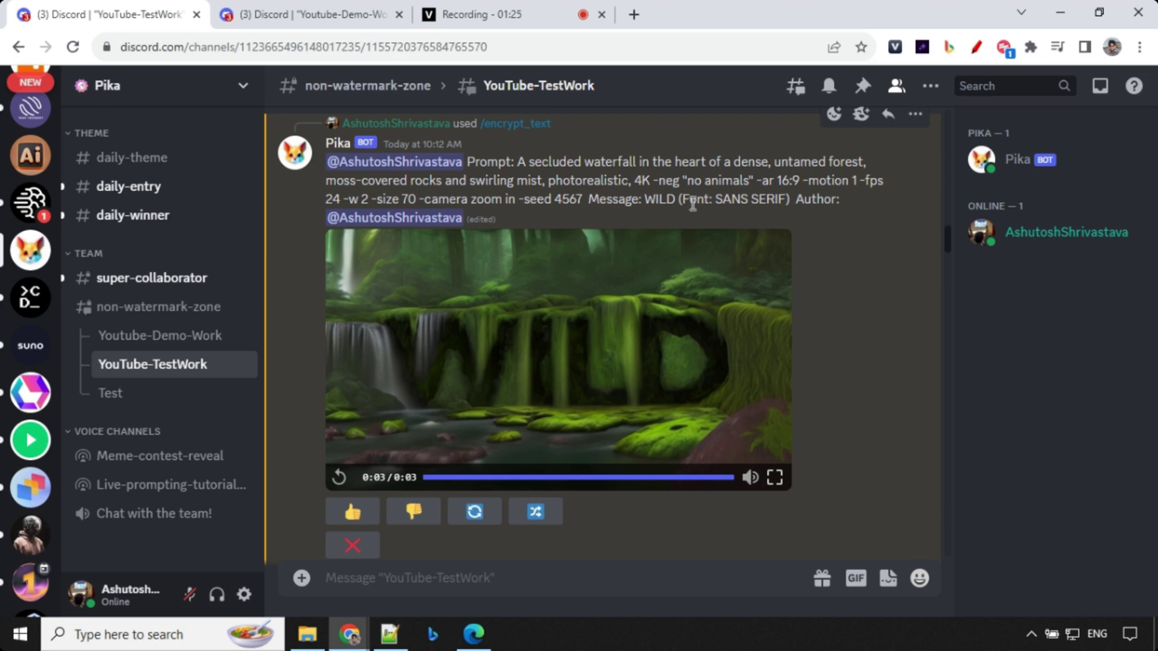
- Play the earlier WINTER aurora lake and THOR thunderstorm videos
scroll(681, 303, up, 10)
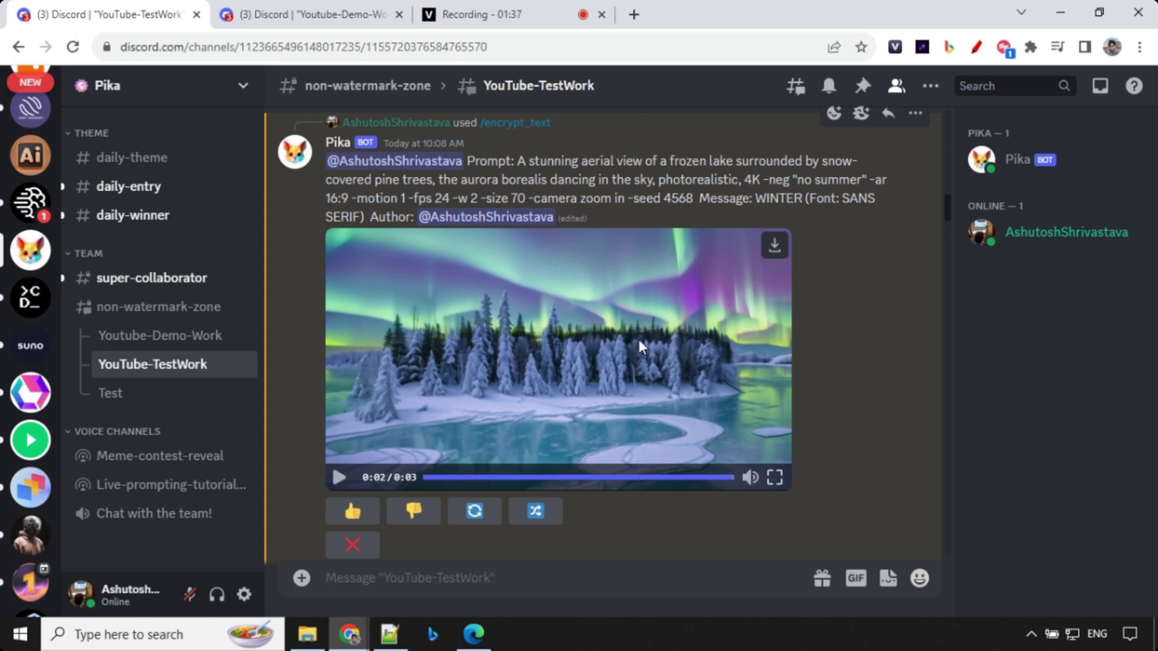
click(549, 356)
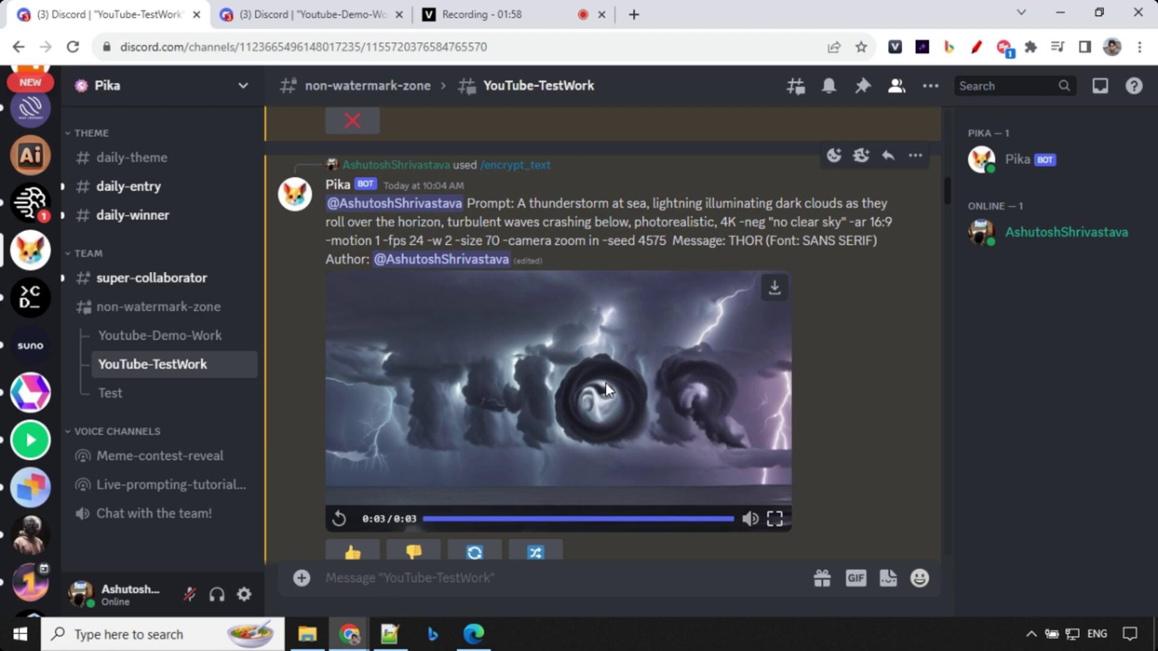
click(605, 384)
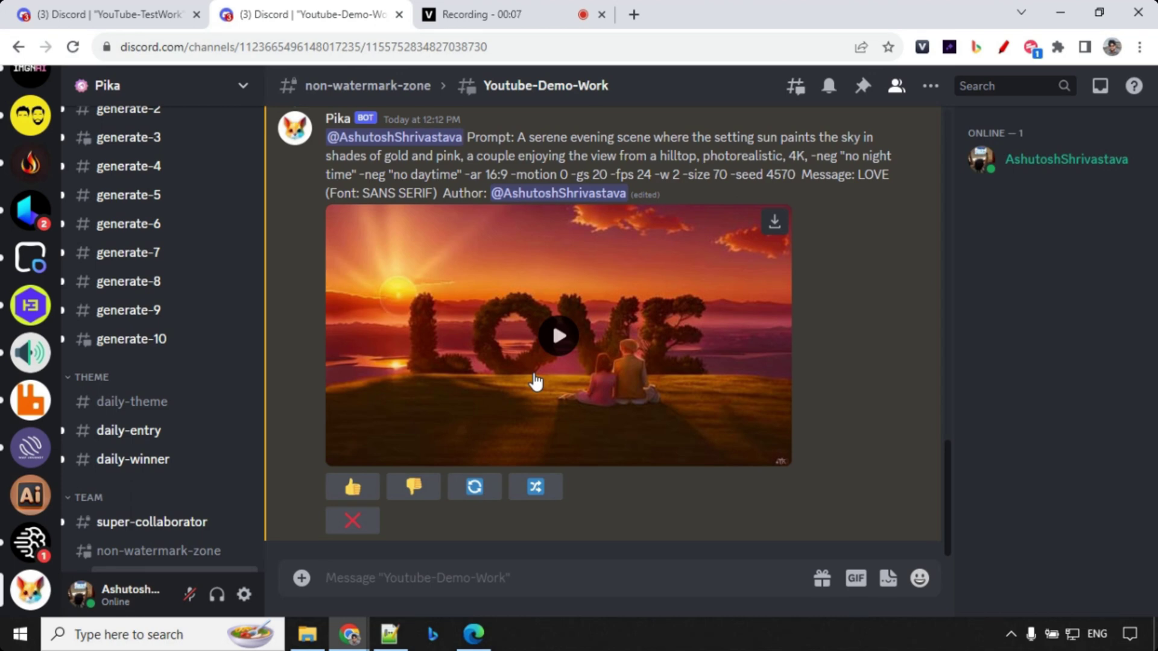
- Run /encrypt_image with the brain silhouette image and the colorful nebula prompt, seed 4569
text(/)
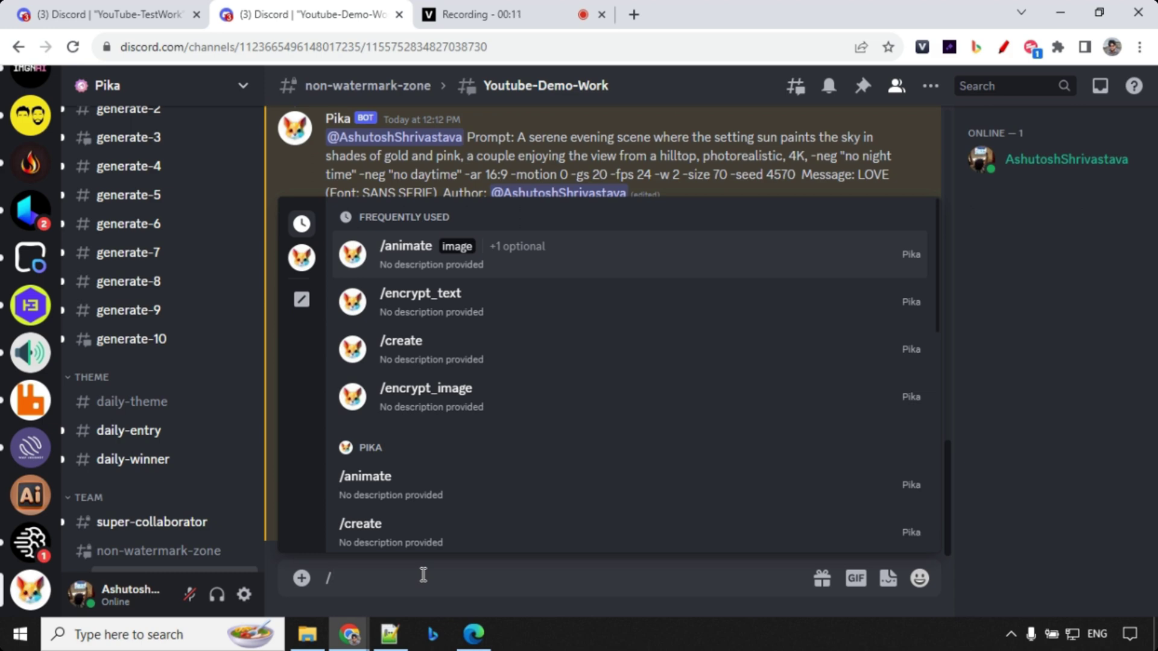
click(449, 410)
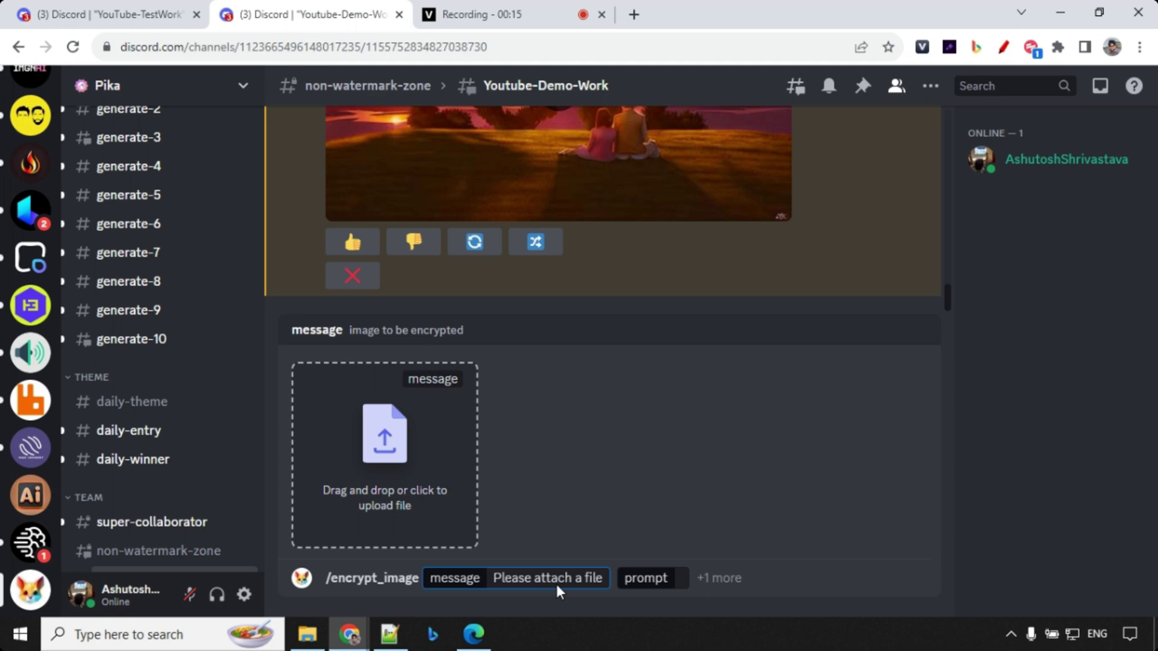
click(383, 505)
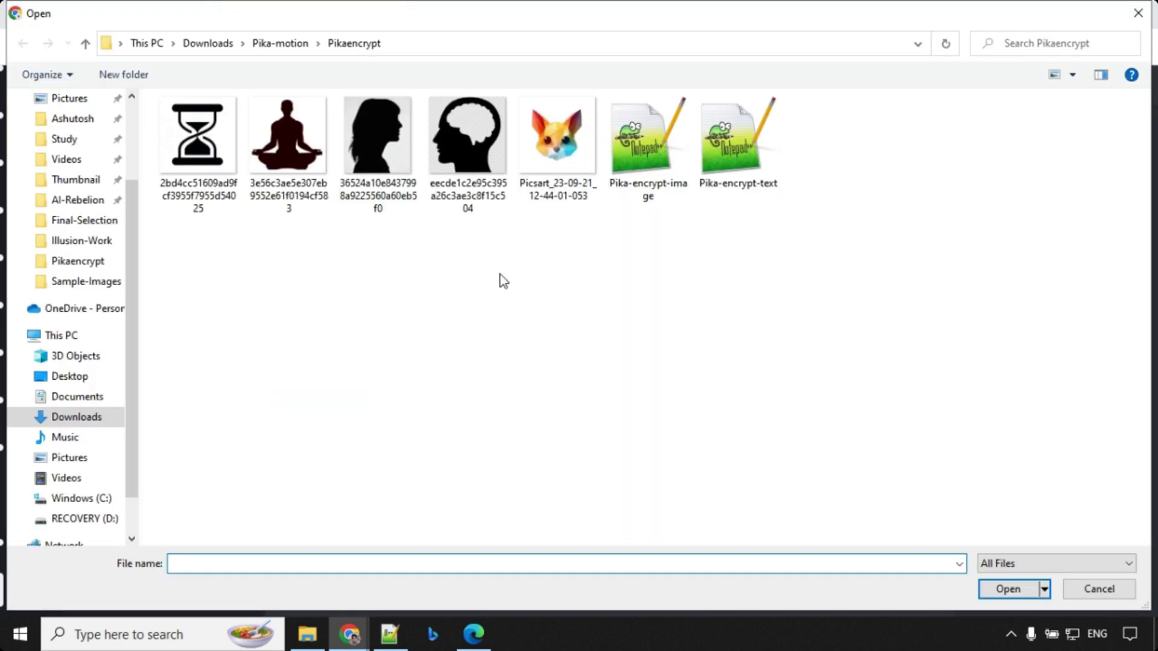
click(467, 137)
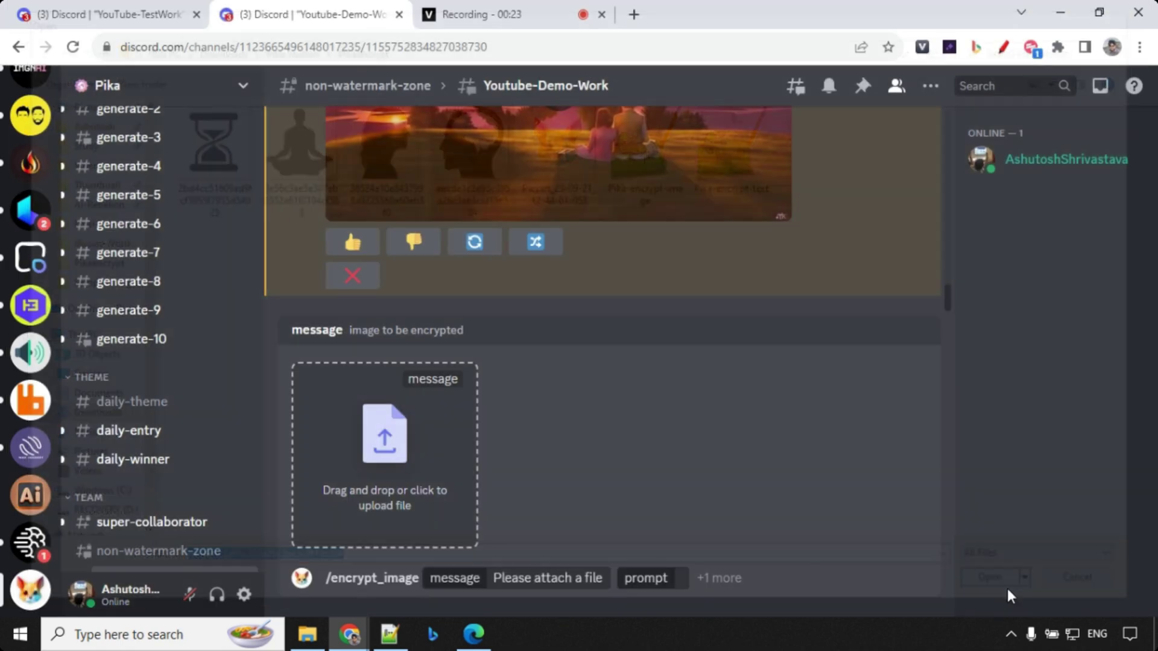
click(1007, 589)
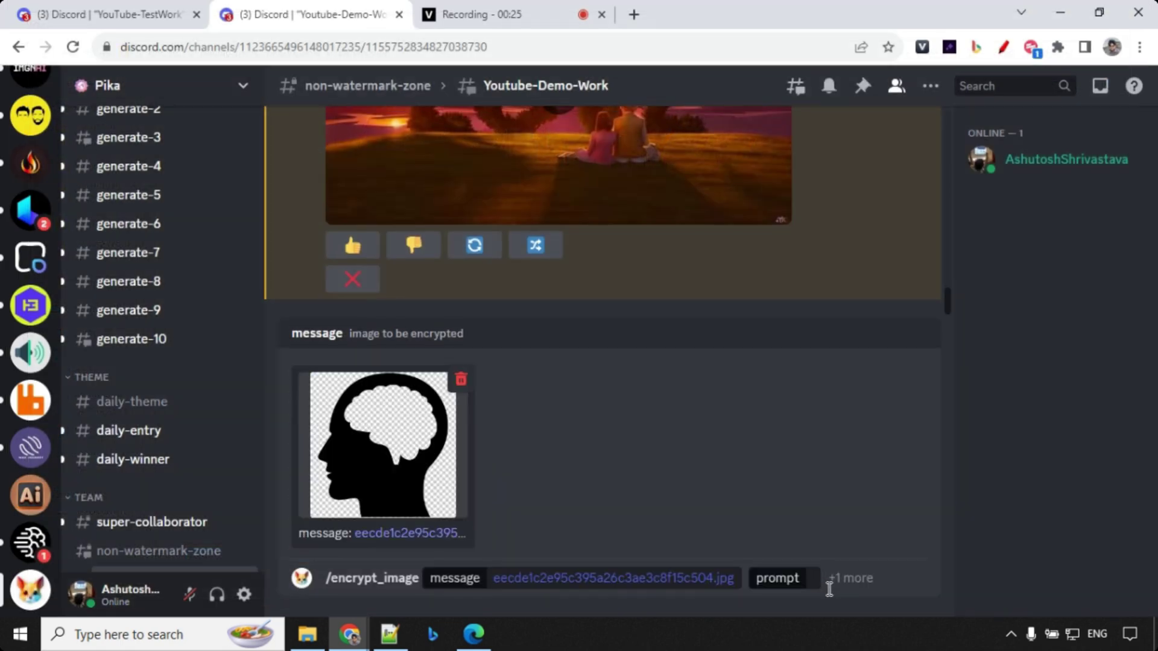
click(814, 579)
text(Journey through a mesmerizing and colorful nebula, swirling clouds of gas and dust lit by nearby stars, photorealistic, 4K, -neg "no planets" -ar 16:9 -motion 0 -gs 20 -fps 24 -w 2 -seed 4569)
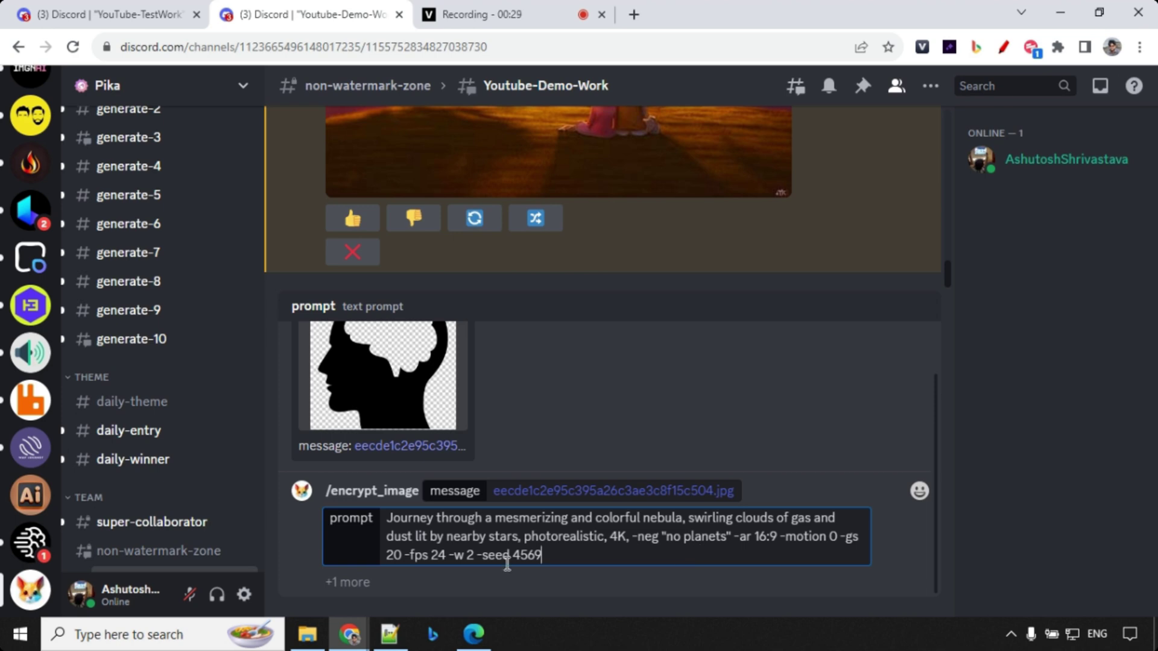
click(361, 583)
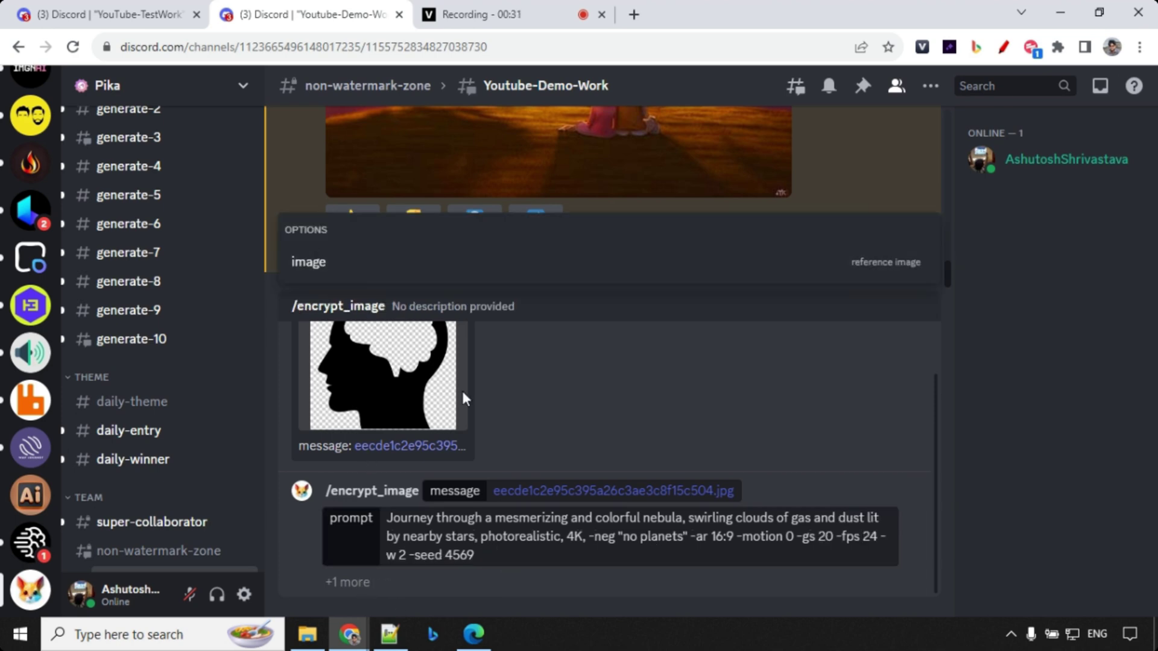
click(552, 551)
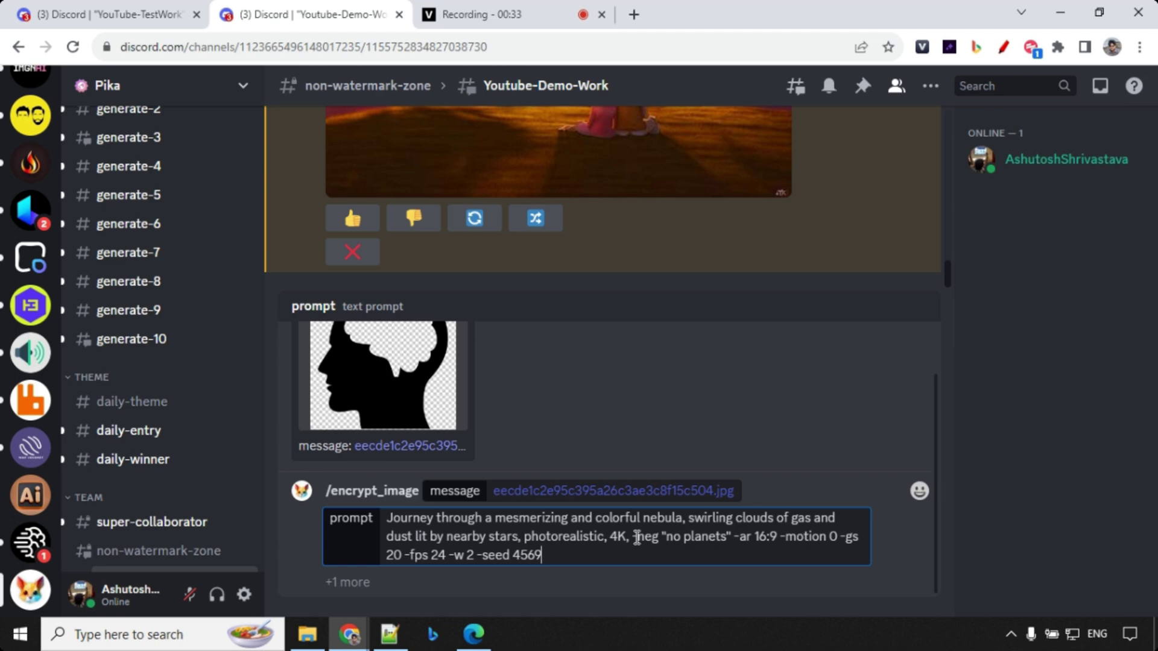
key(Return)
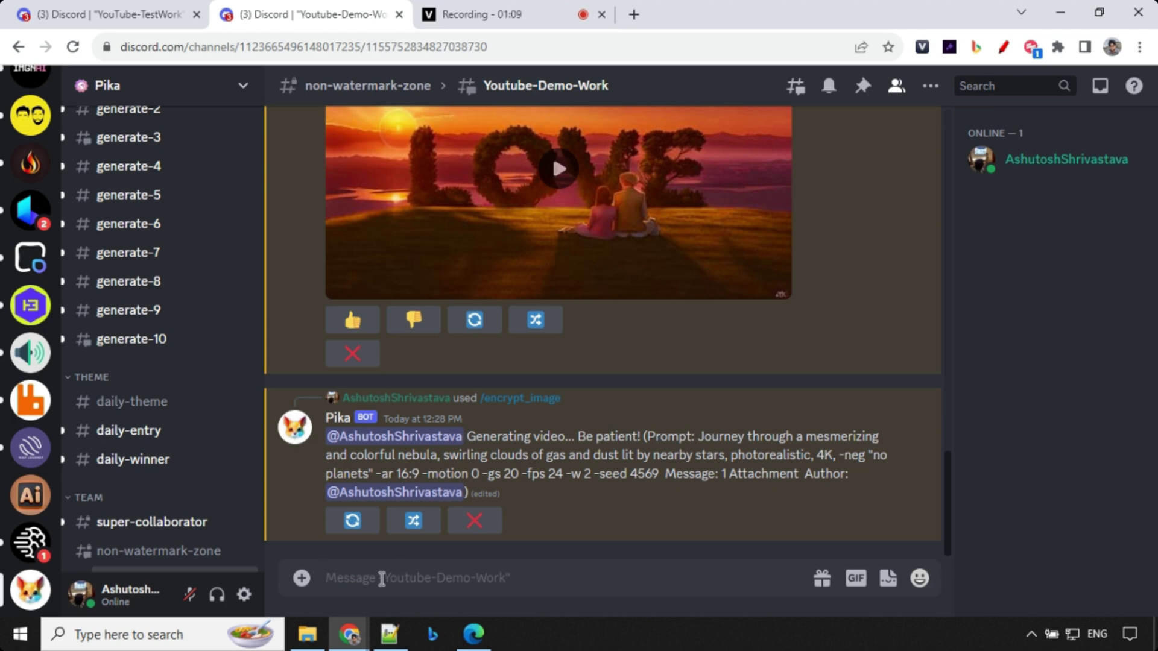
- Run /encrypt_image with the meditation silhouette and the tulip-fields aerial prompt, seed 4570
text(/)
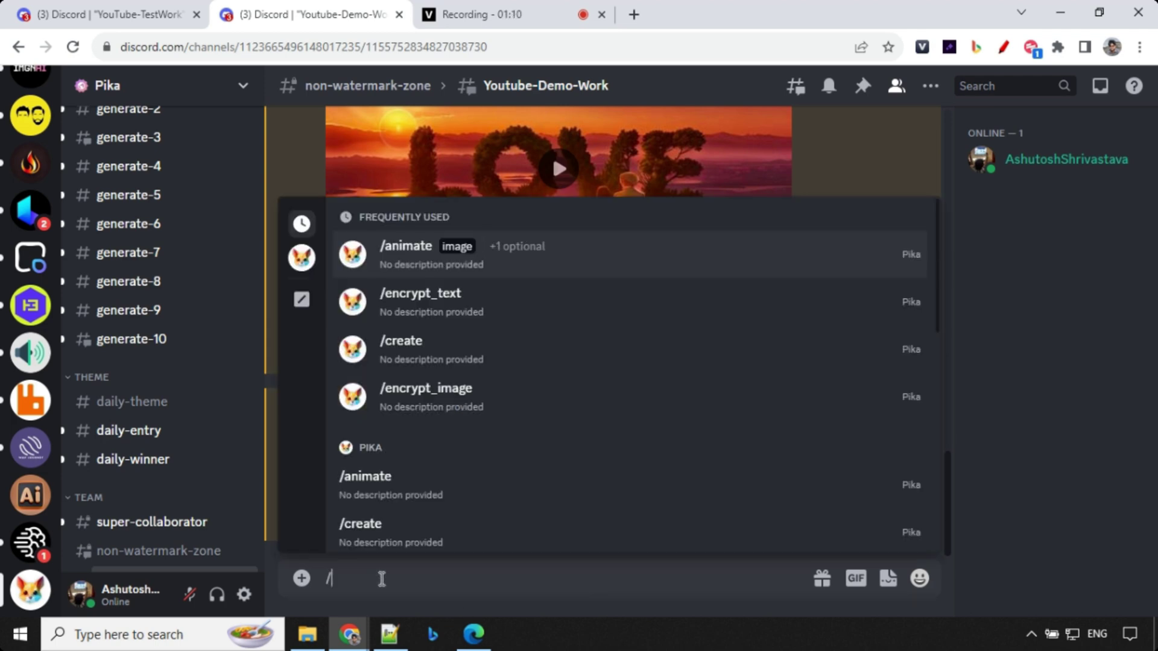
click(453, 393)
click(396, 501)
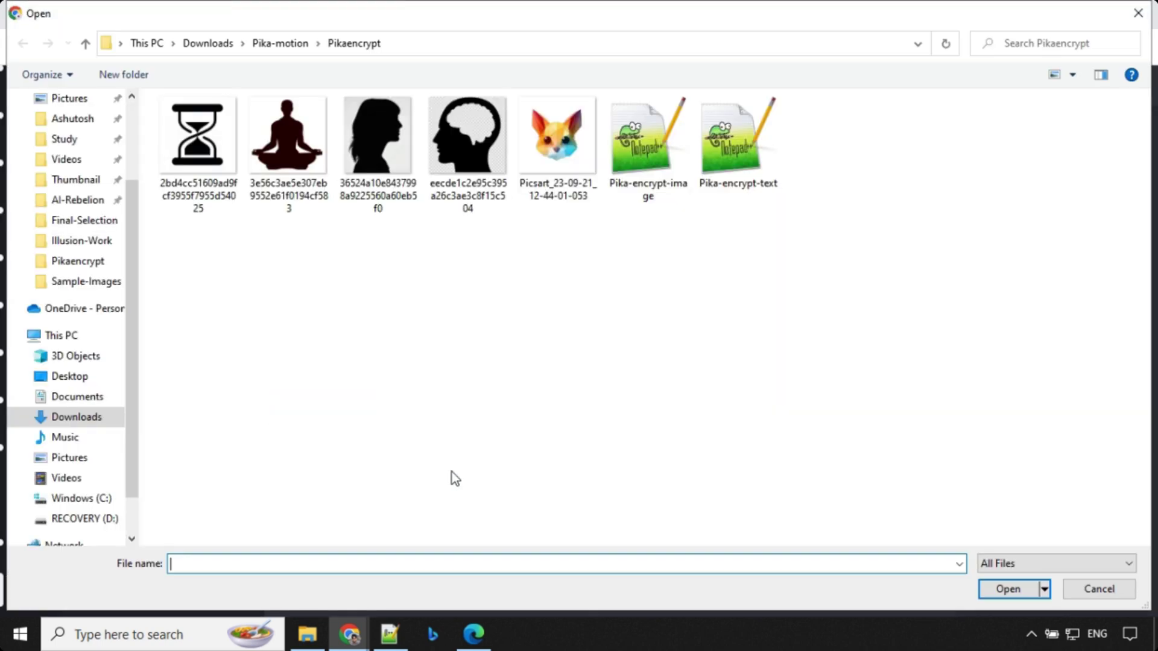
click(300, 151)
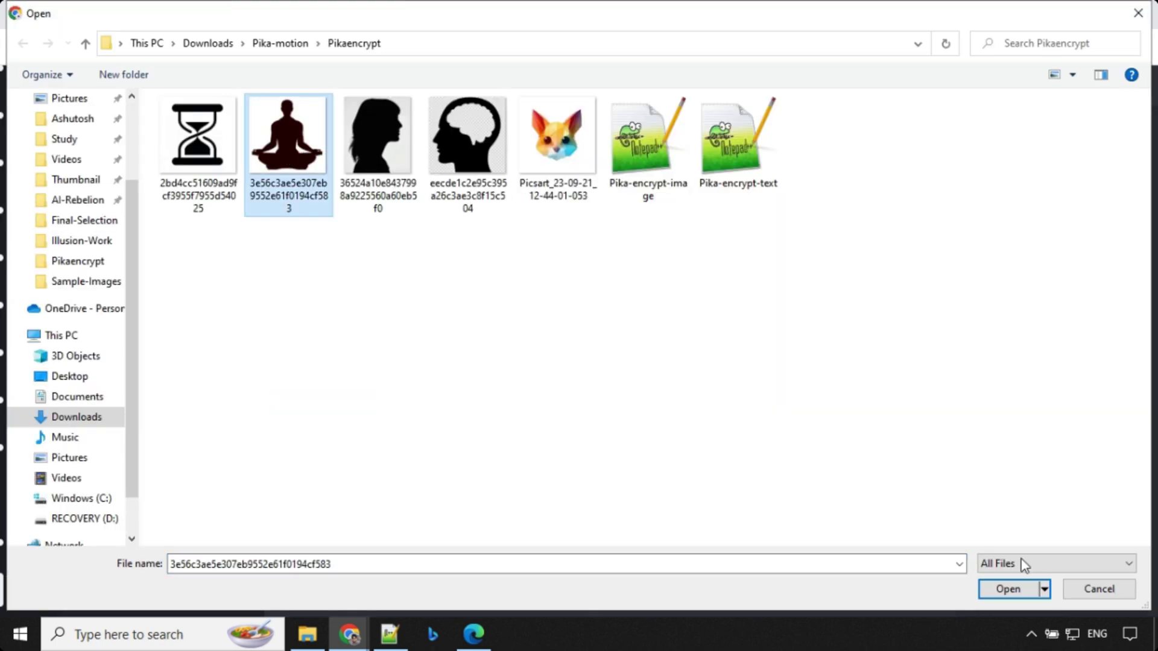
click(1008, 589)
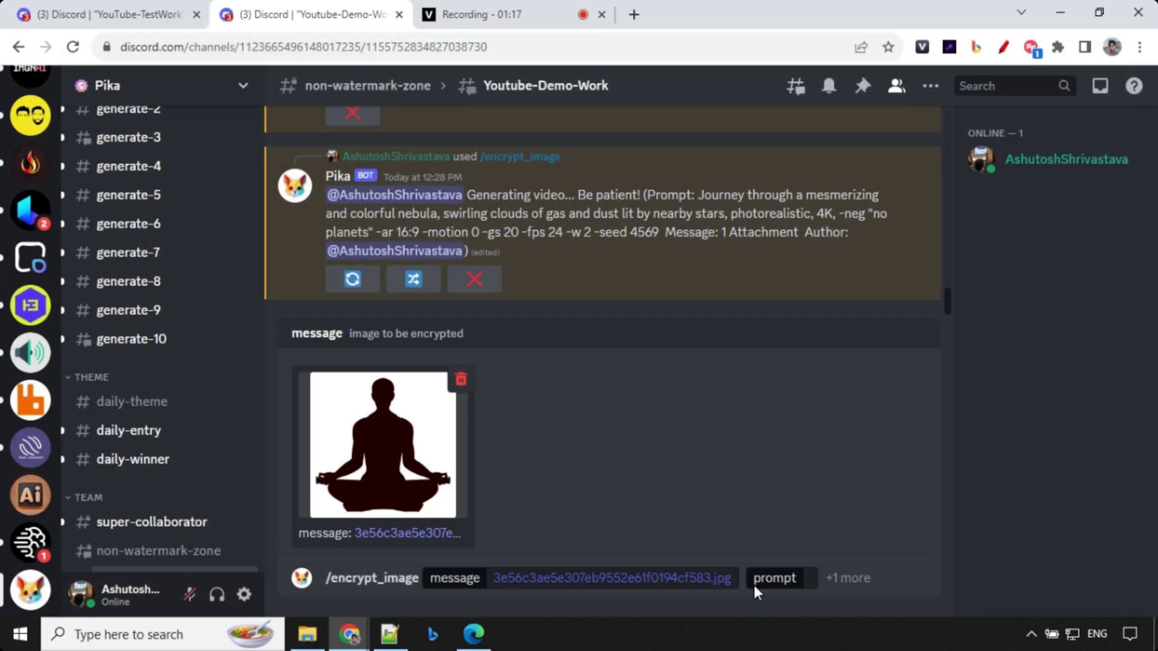
click(797, 577)
text(A stunning view of tulip fields from above, creating a colorful geometric pattern, photorealistic, 4K,-neg "no vehicles" -ar 16:9 -motion 0 -gs 20 -fps 24 -w 2 -camera zoom out -seed 4570)
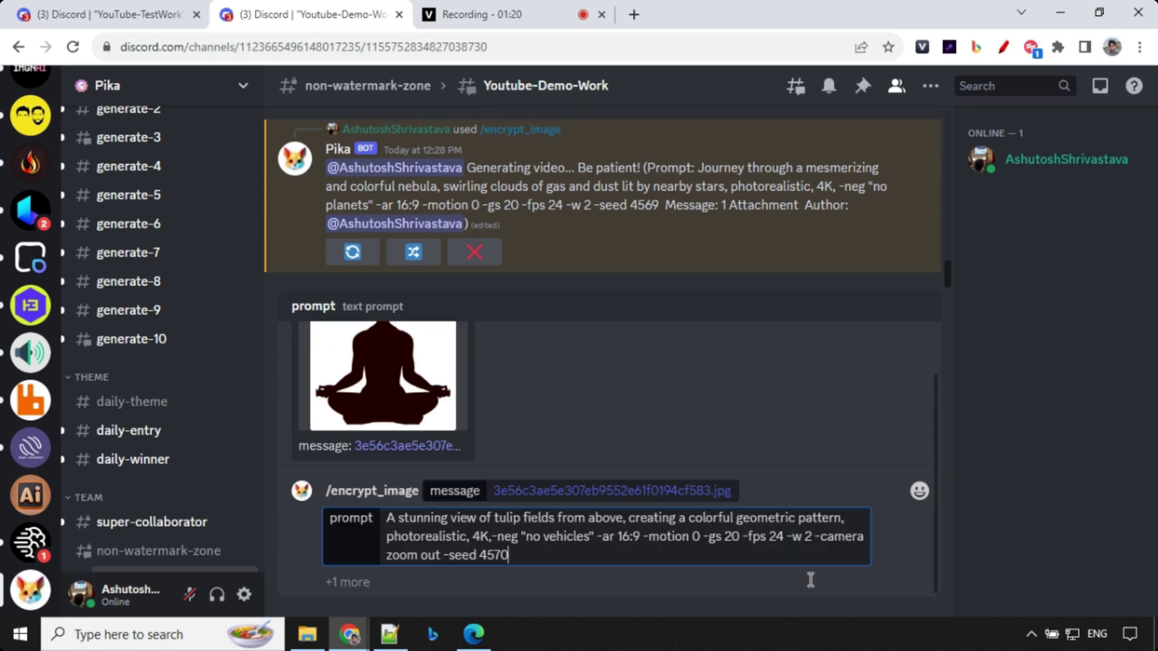
key(Return)
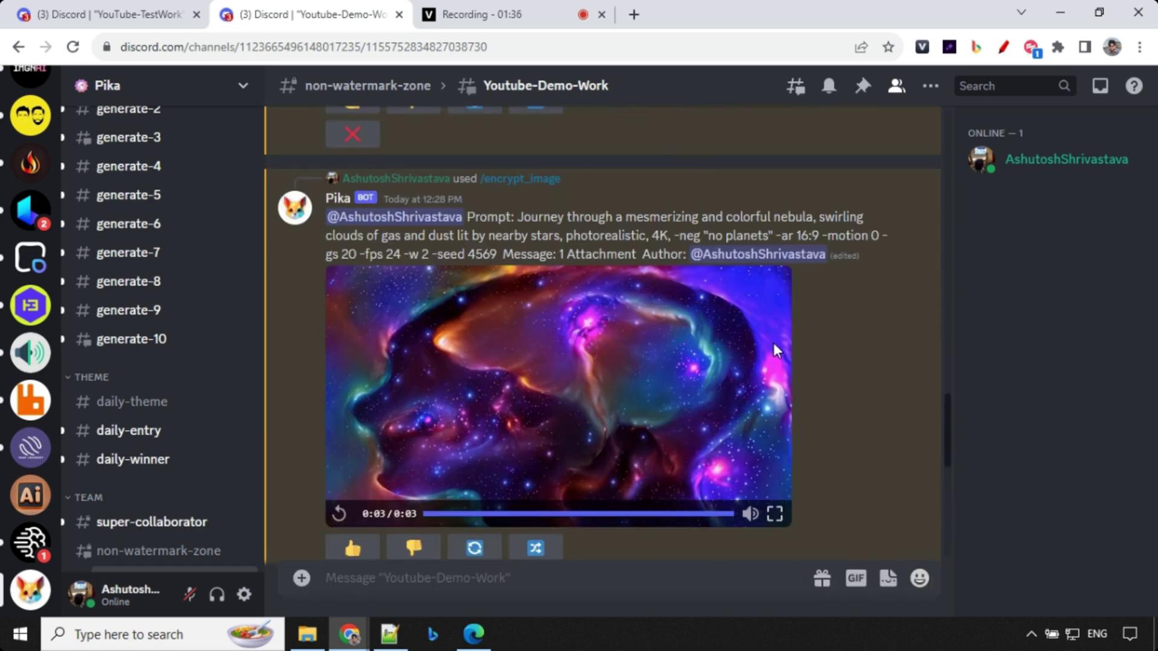
click(338, 514)
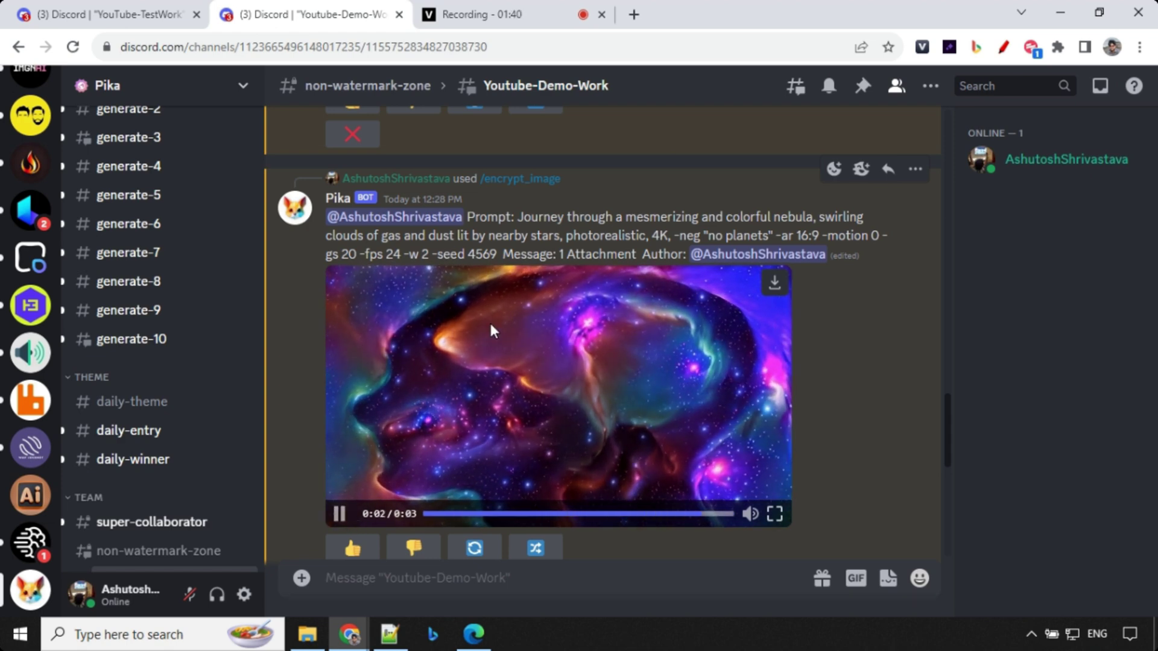
click(335, 415)
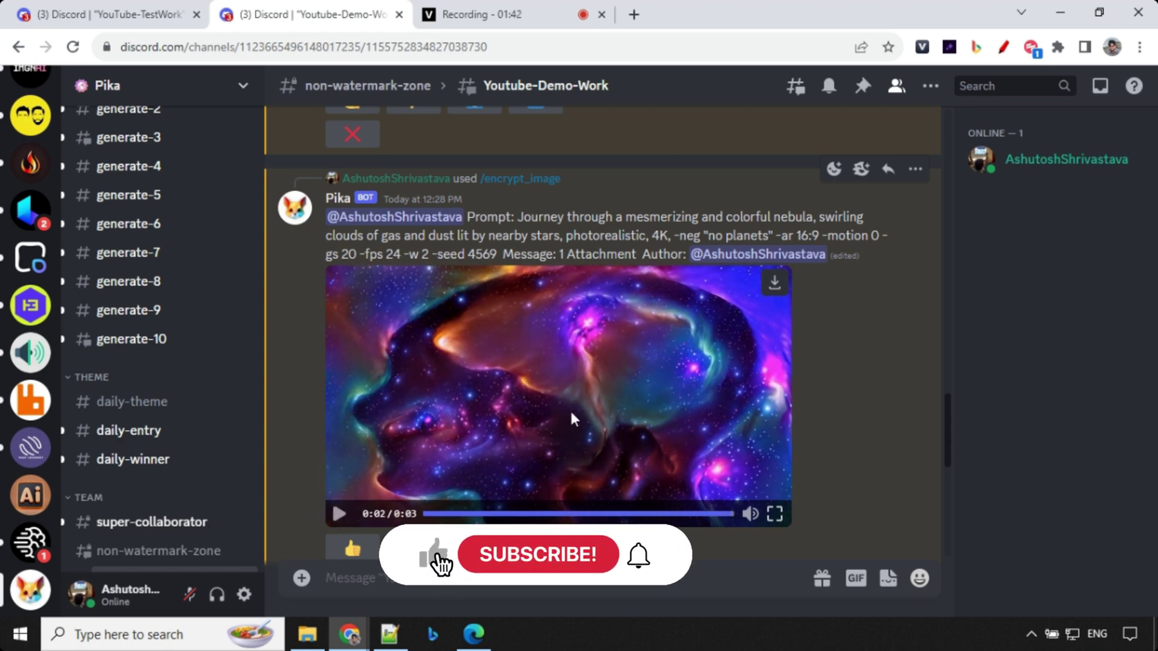
scroll(603, 350, down, 3)
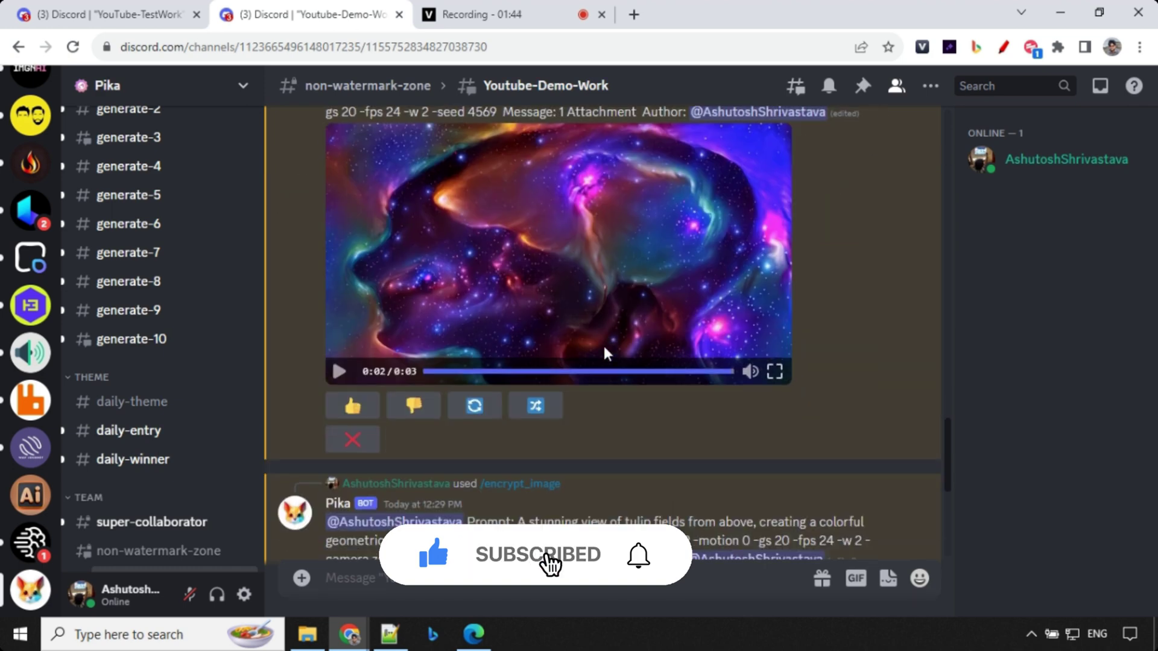
scroll(603, 345, down, 6)
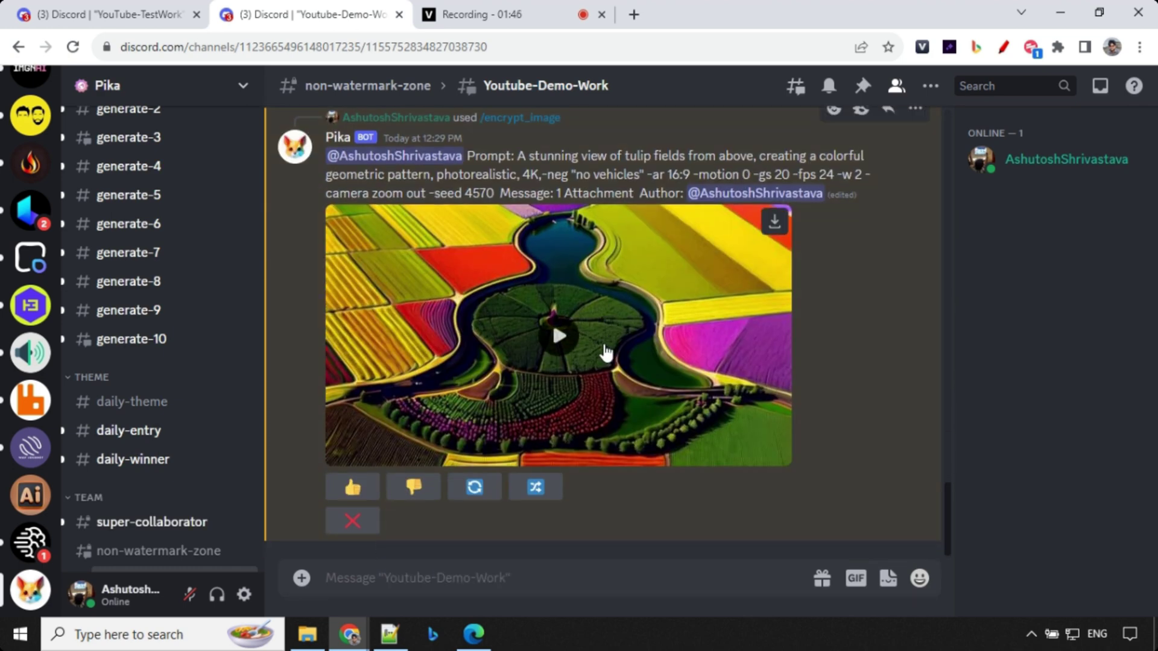
click(558, 334)
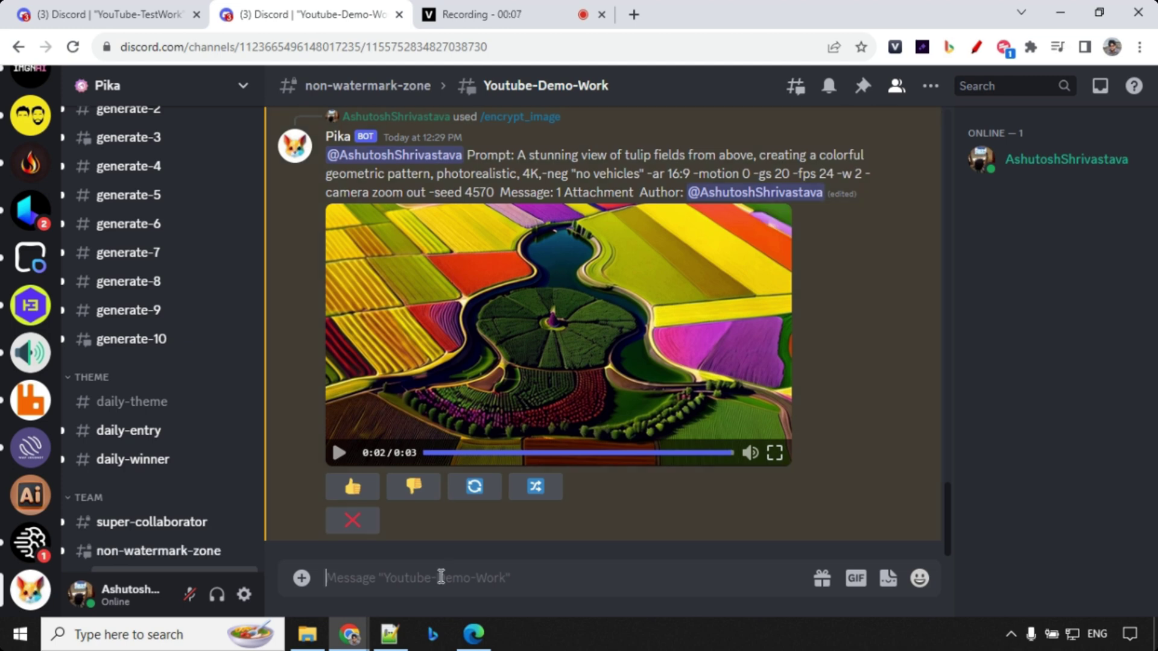
- Run /encrypt_image with the low-poly cat image and the tulip-fields prompt, then play the result
text(/en)
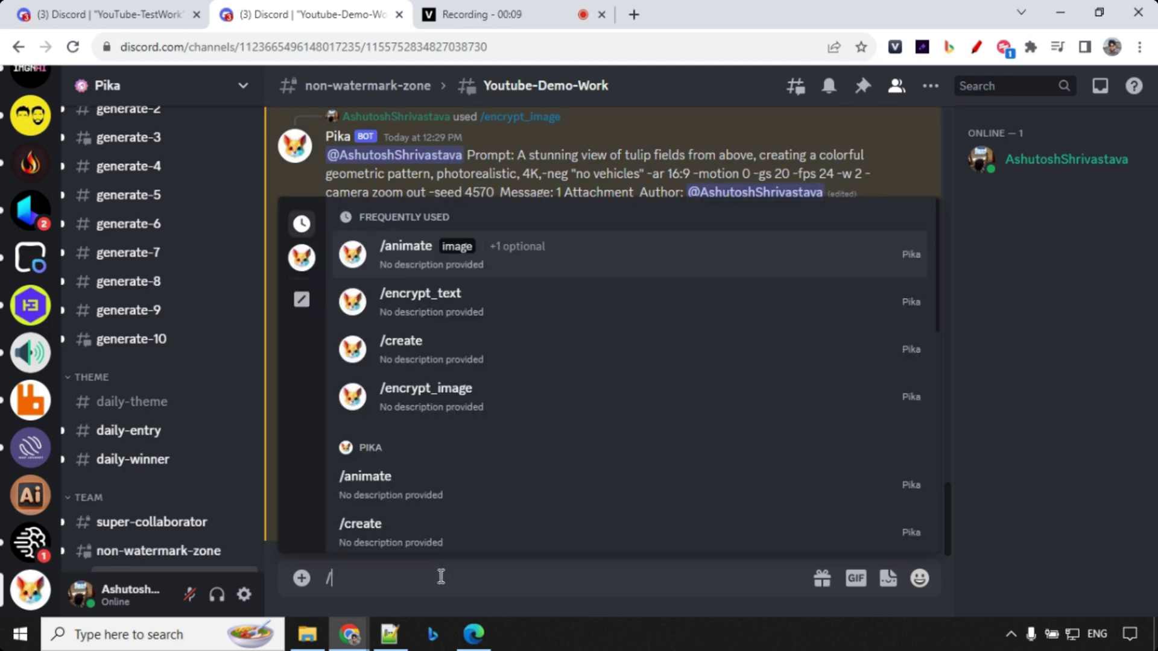
click(414, 477)
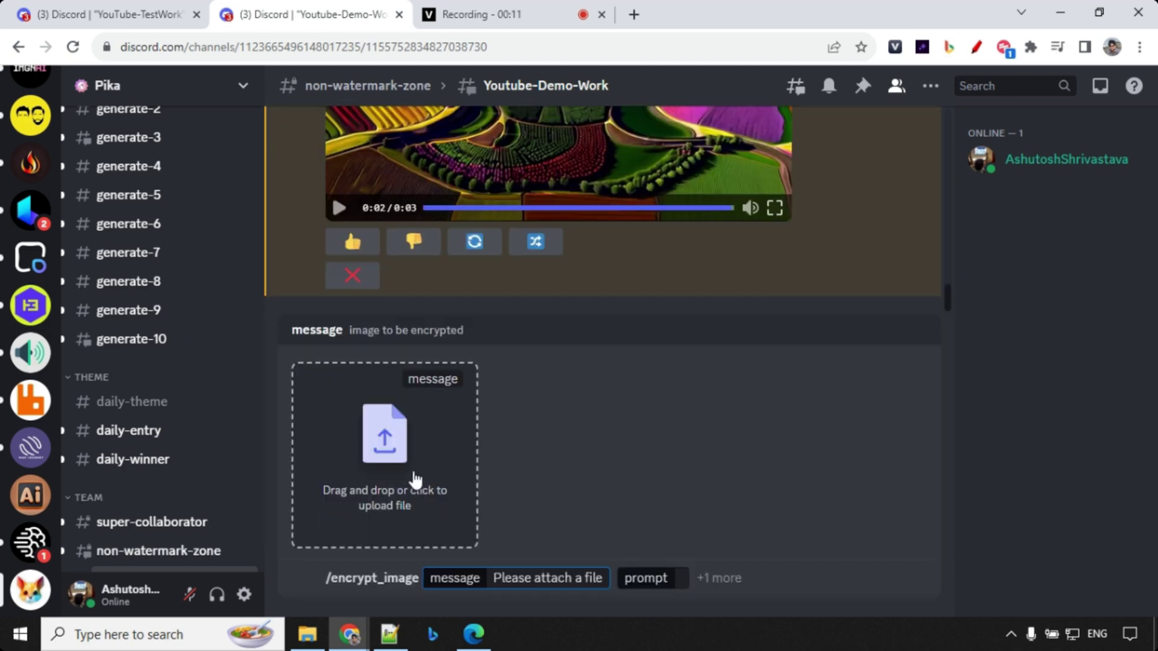
click(423, 501)
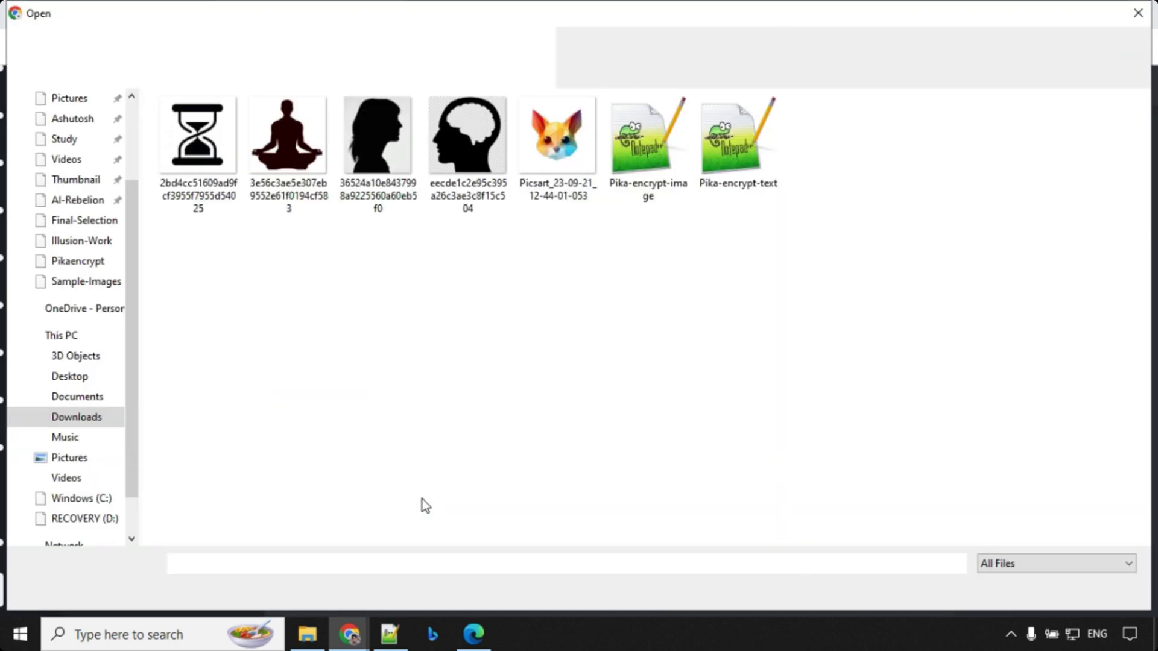
click(559, 204)
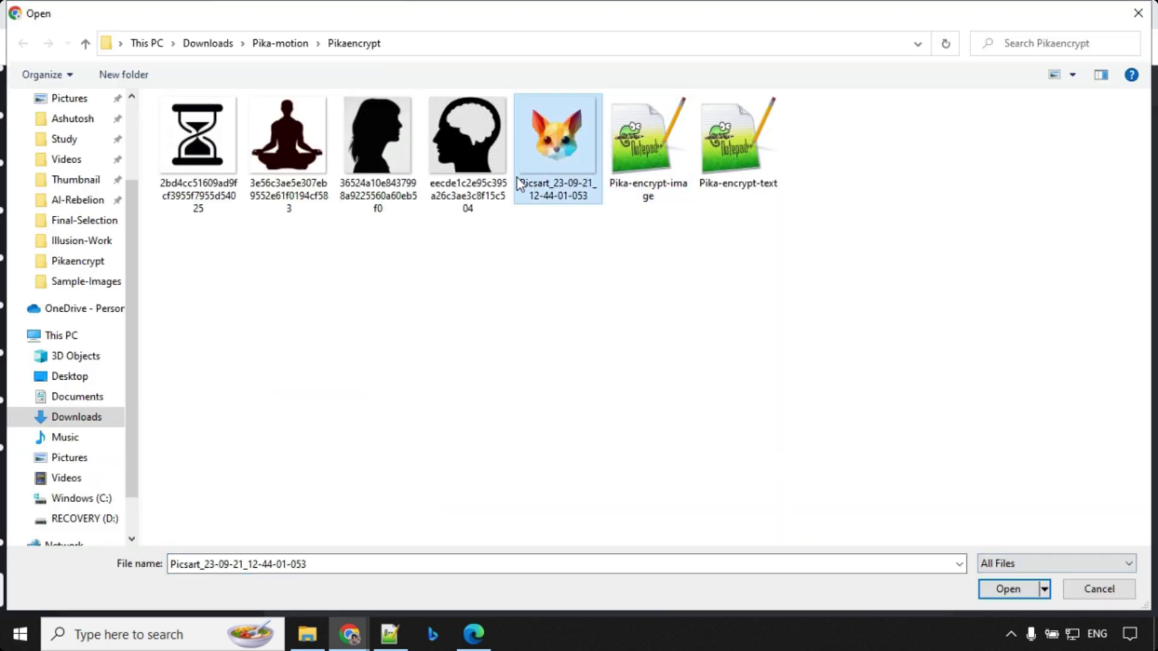
click(1002, 590)
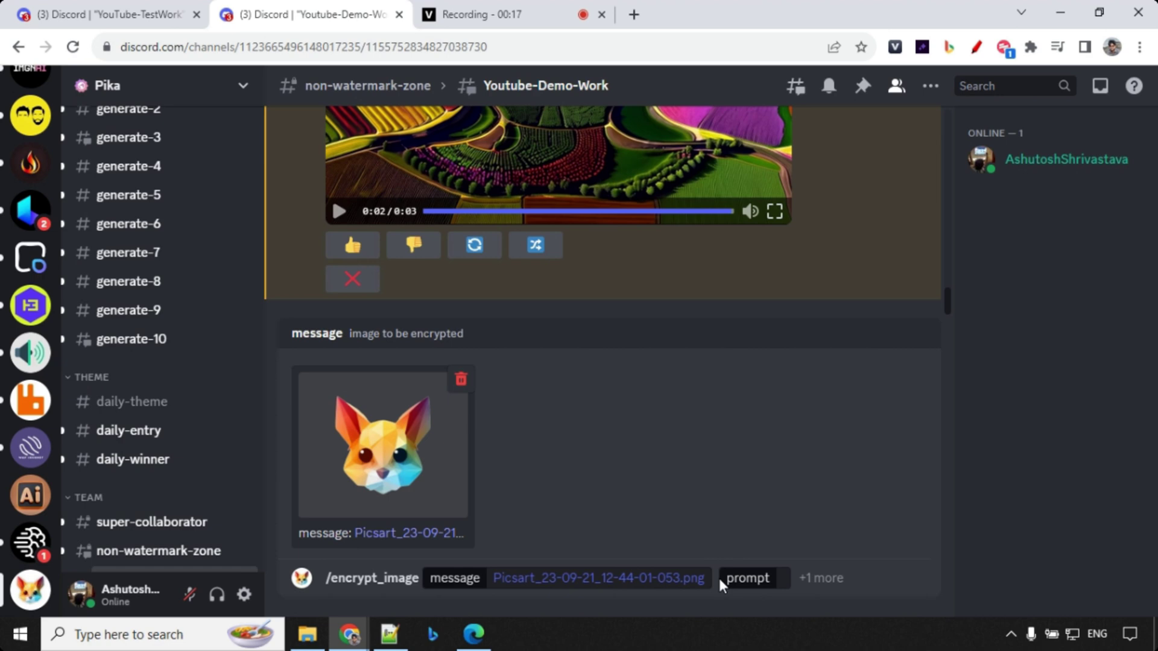
click(783, 577)
text(A stunning view of tulip fields from above, creating a colorful geometric pattern, photorealistic, 4K,-neg "no vehicles" -ar 16:9 -motion 0 -gs 20 -fps 24 -w 2 -camera zoom out -seed 4570)
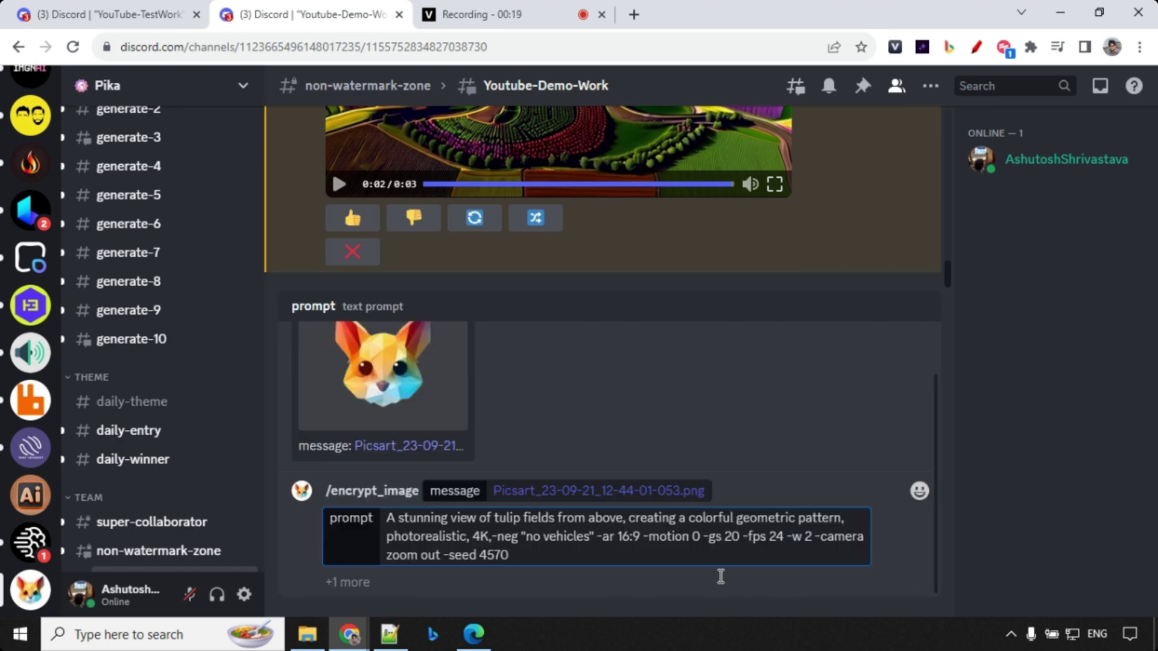
key(Return)
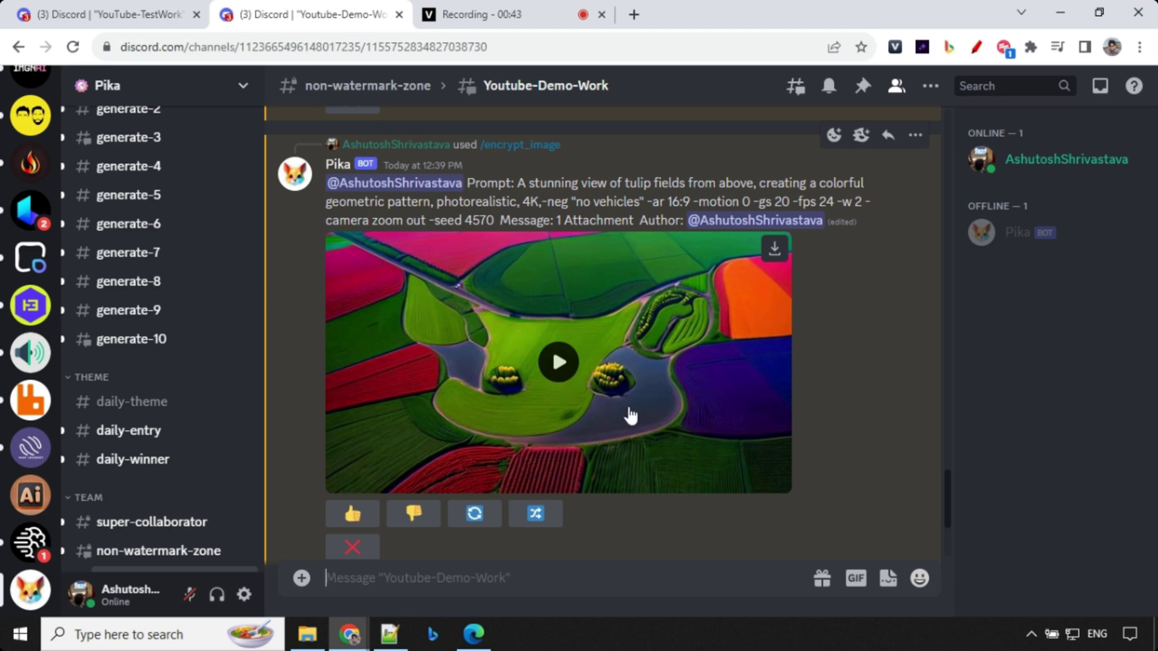
click(554, 369)
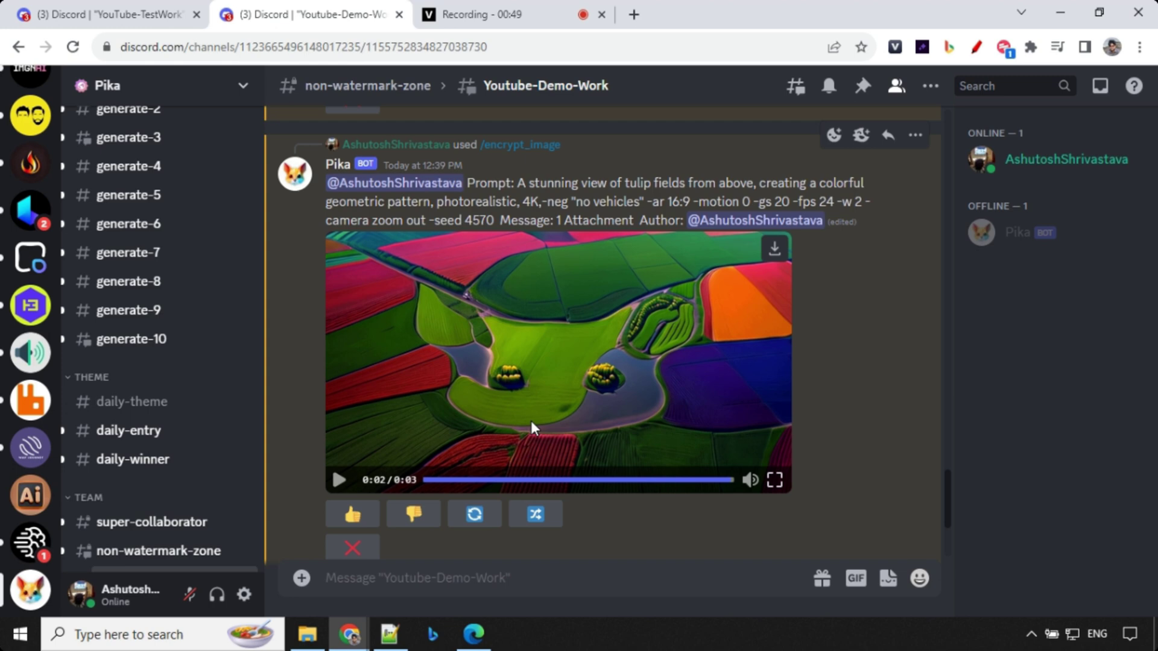
- Resubmit the tulip-field encryption with an edited prompt using seed 4560
click(536, 518)
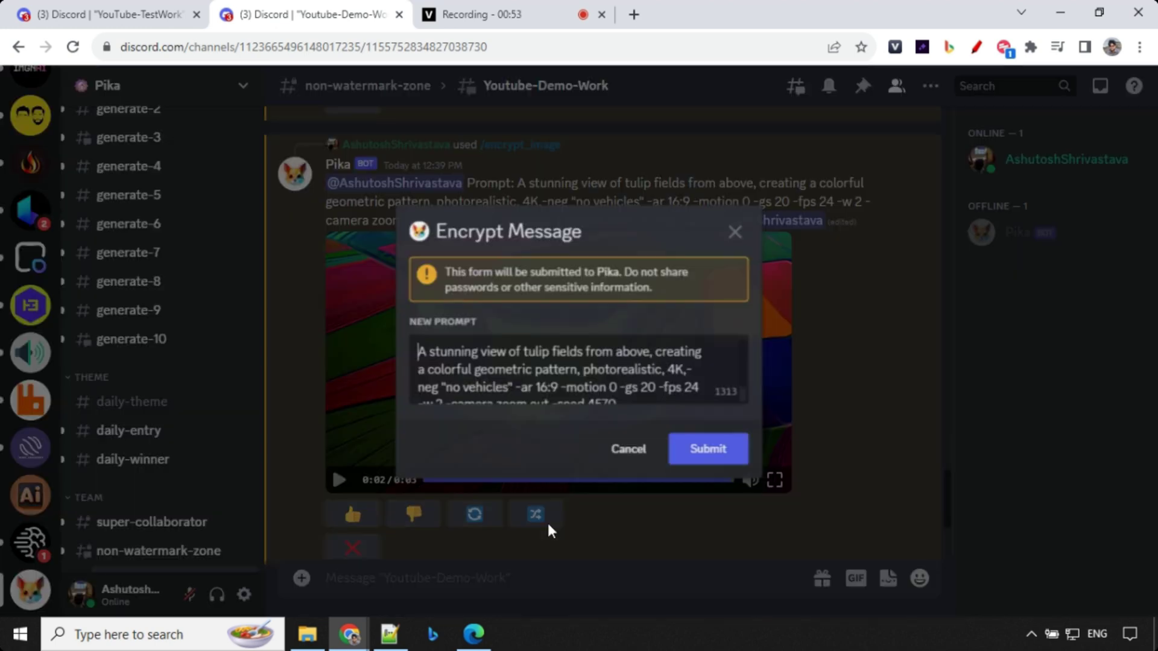
scroll(607, 398, down, 1)
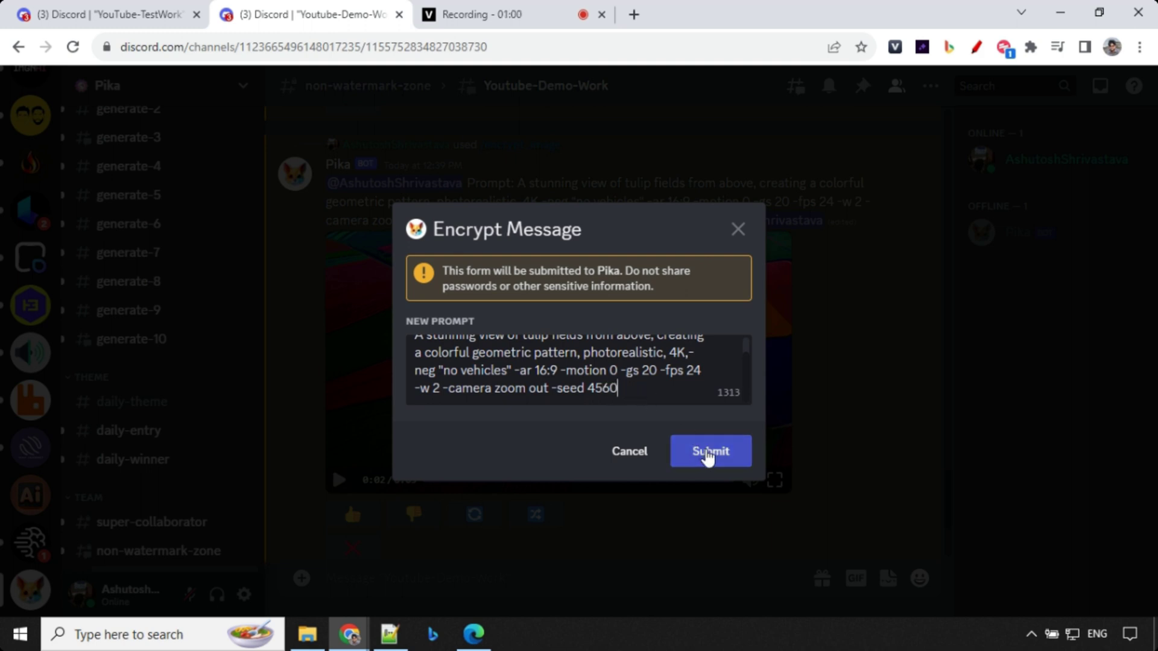
click(709, 454)
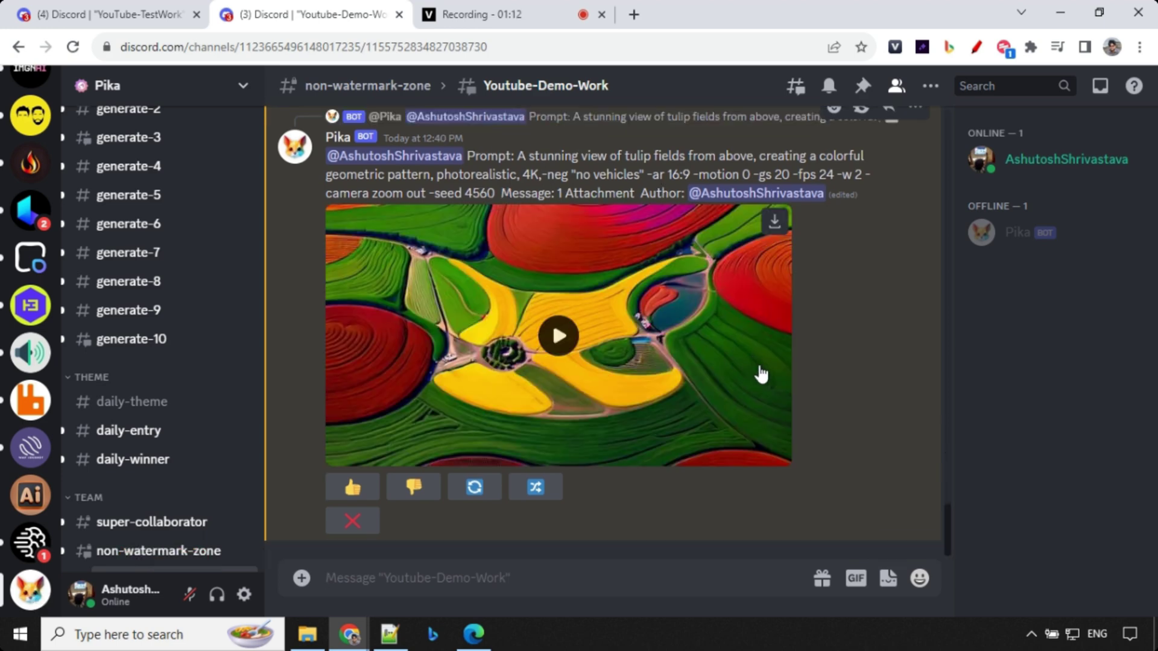
- Play the new seed 4560 tulip-field video through to 0:03
scroll(772, 386, up, 1)
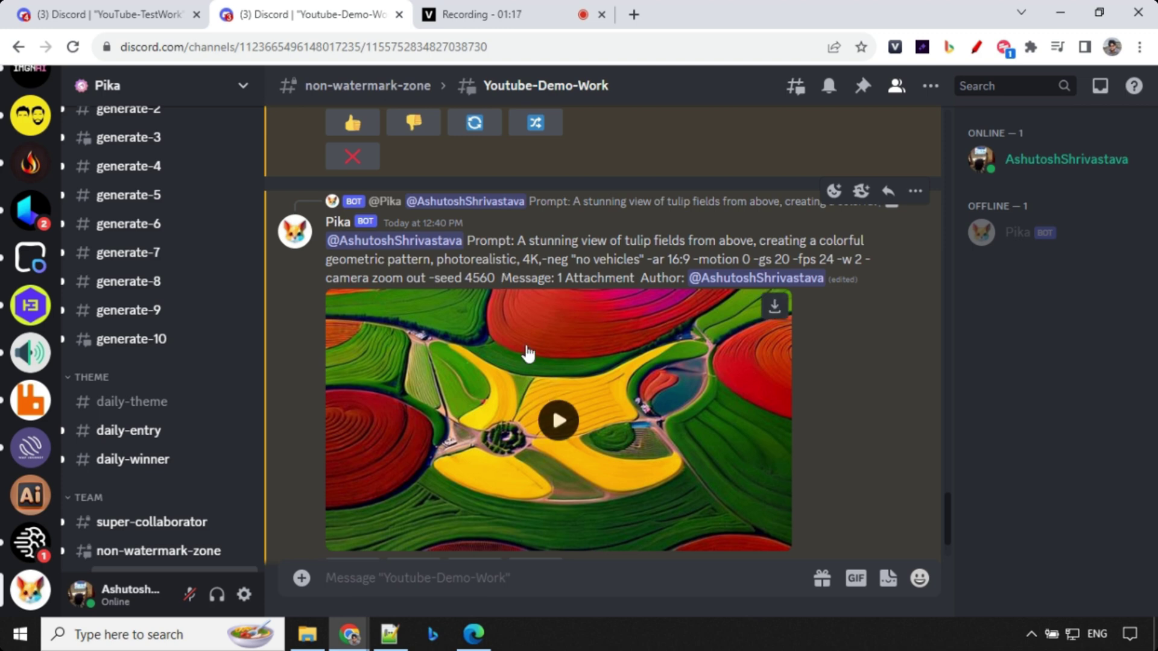
scroll(527, 388, down, 2)
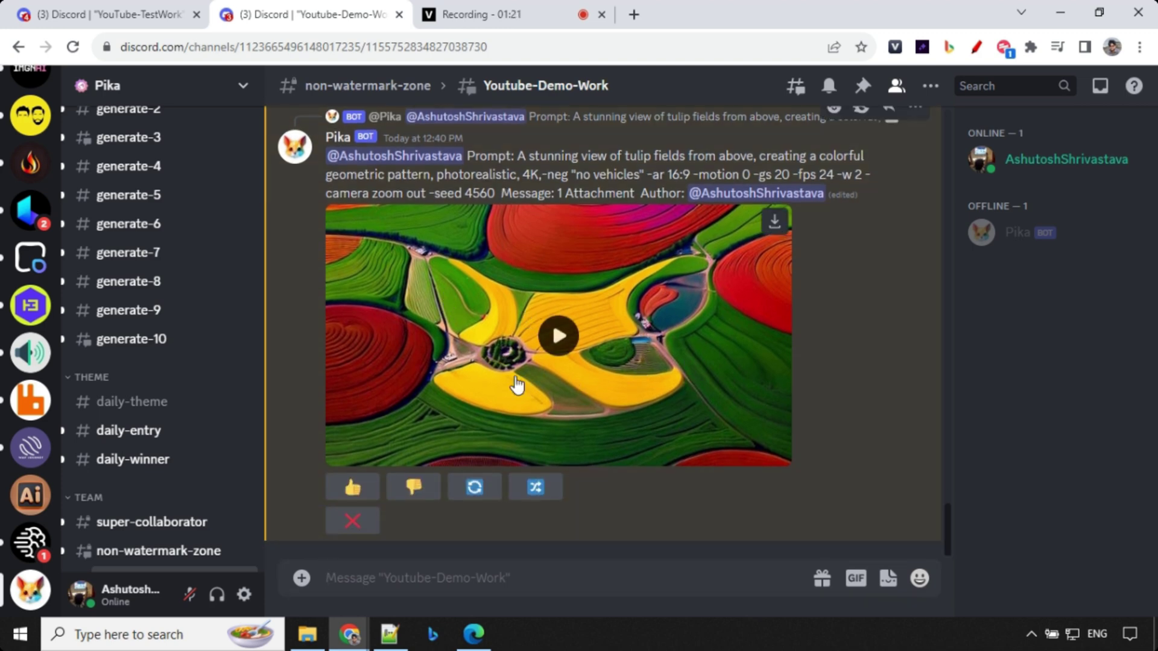
click(557, 339)
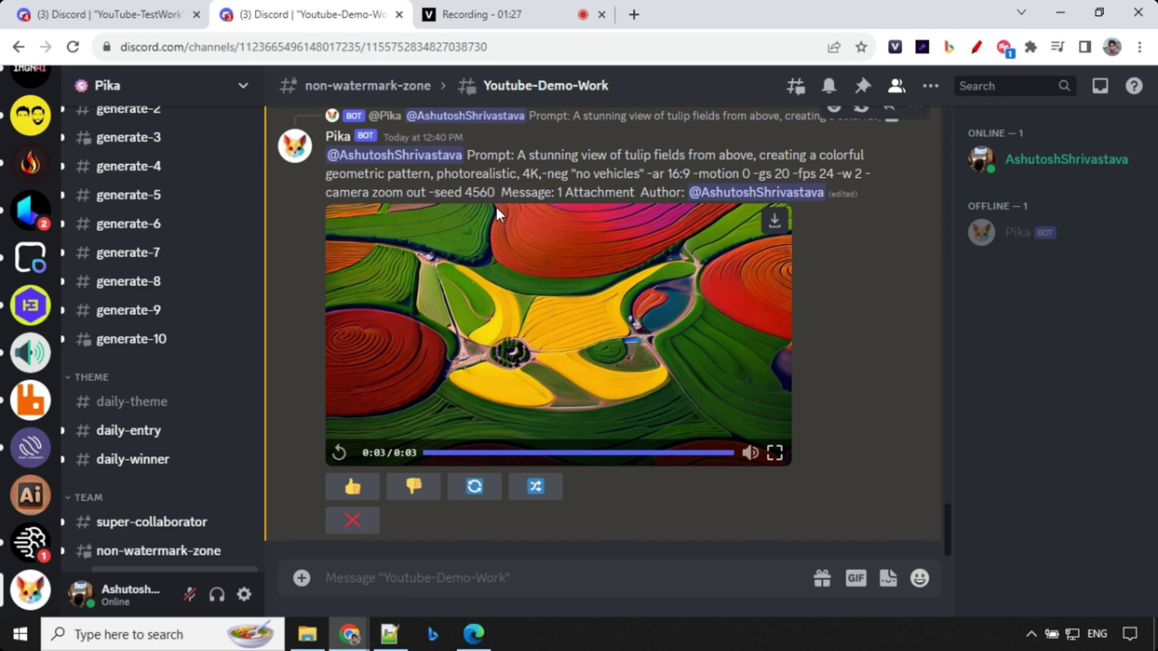
scroll(494, 240, up, 5)
scroll(494, 241, down, 5)
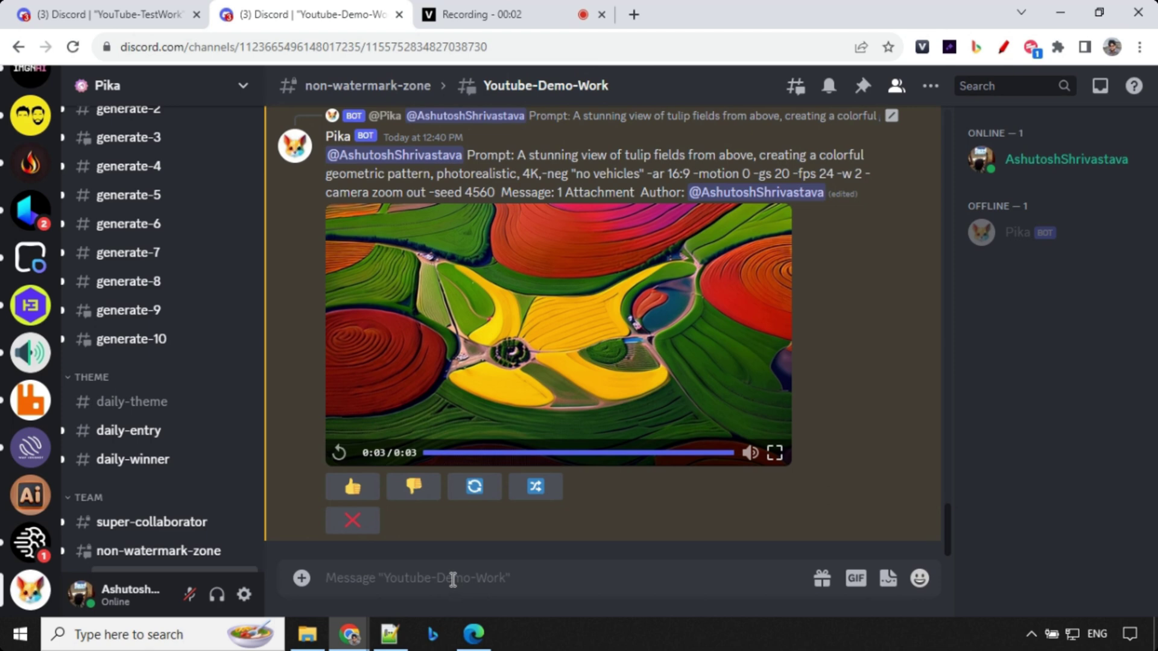
- Run /encrypt_image with the woman silhouette and the grass-field prompt, then play the video
click(452, 579)
text(/)
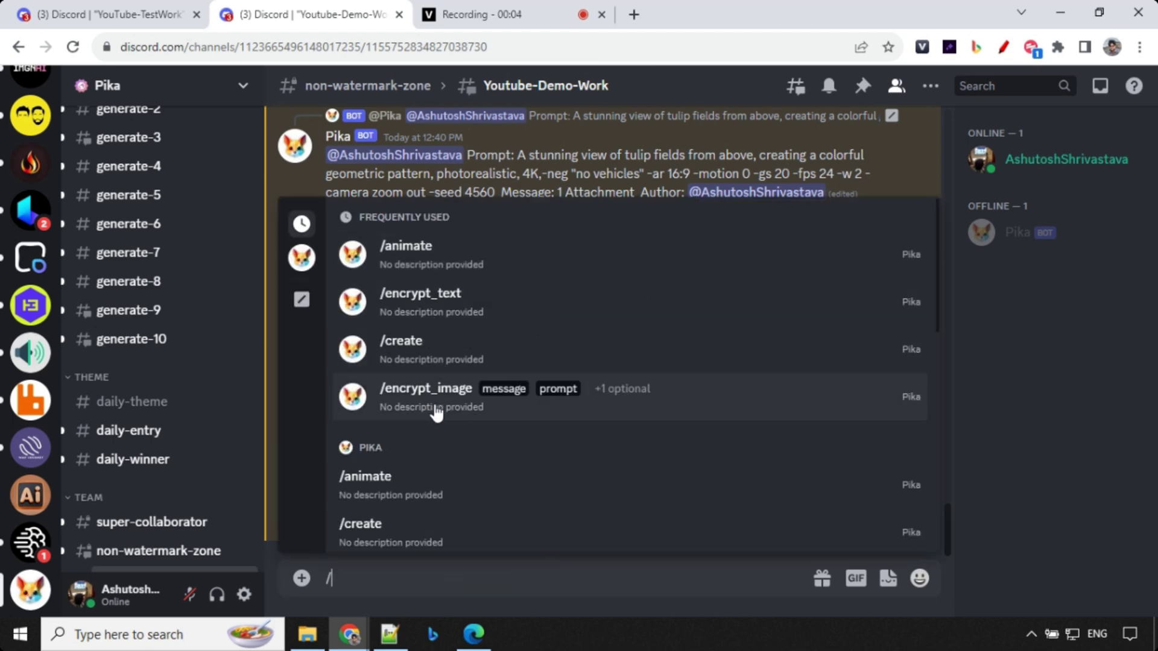
click(432, 406)
click(411, 485)
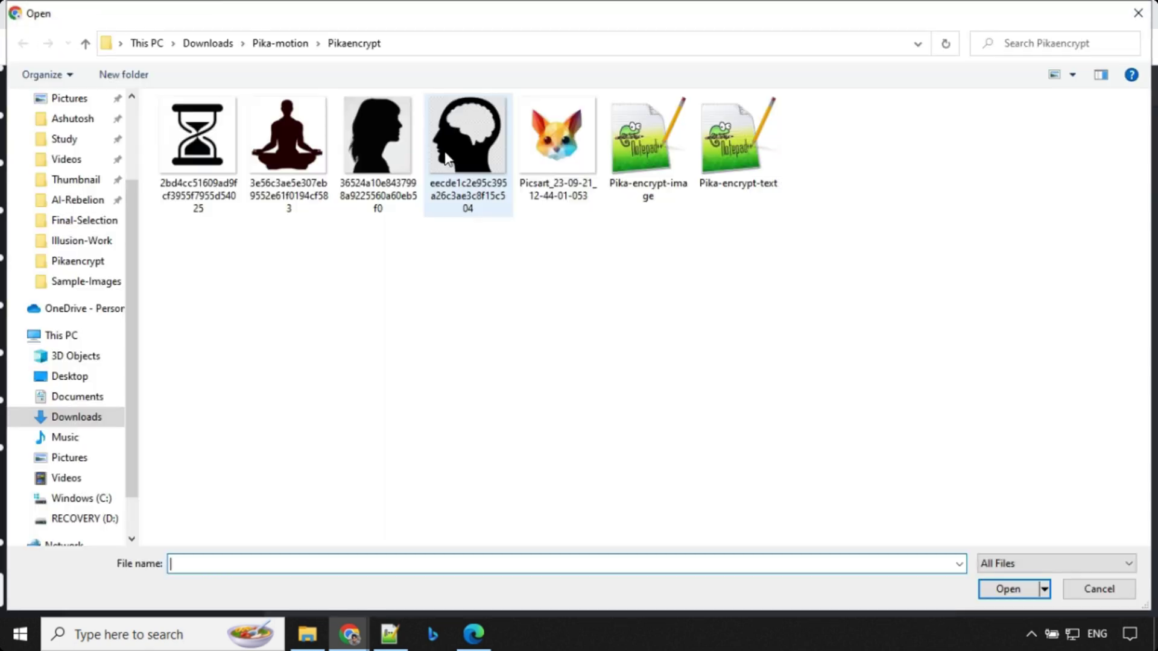
click(383, 135)
click(997, 581)
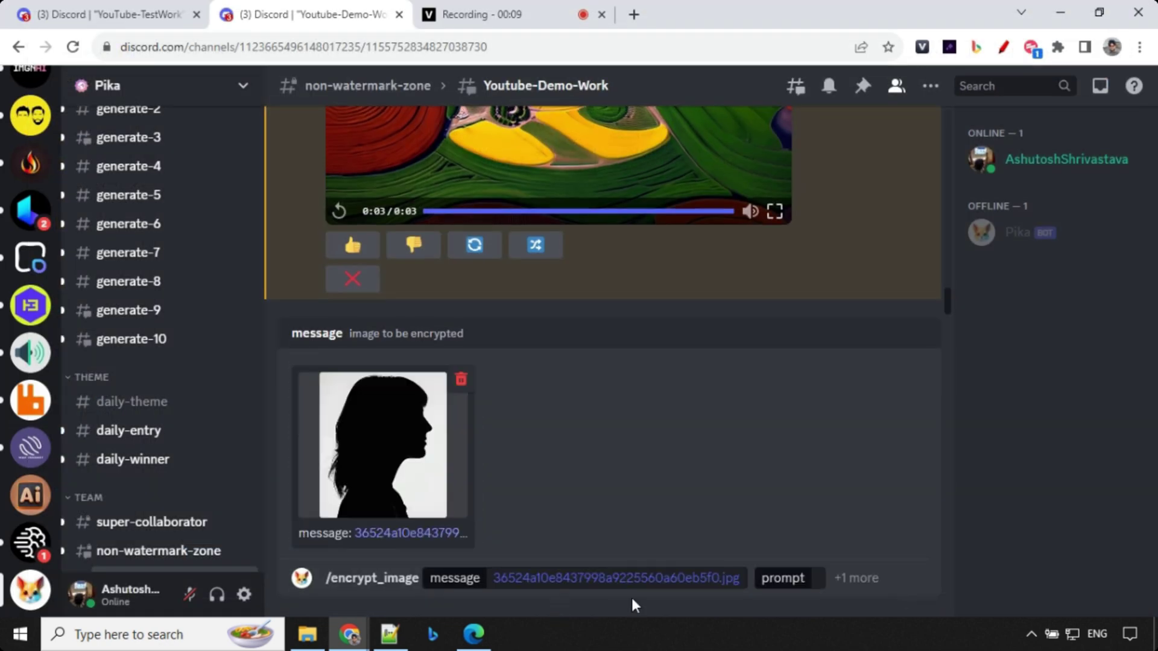
click(811, 577)
text(Expansive field of lush, green grass swaying gently in the wind, photorealistic, 4K, -neg "no animals" -ar 16:9 -motion 0 -gs 20 -fps 24 -w 2 -camera zoom in -seed 4567)
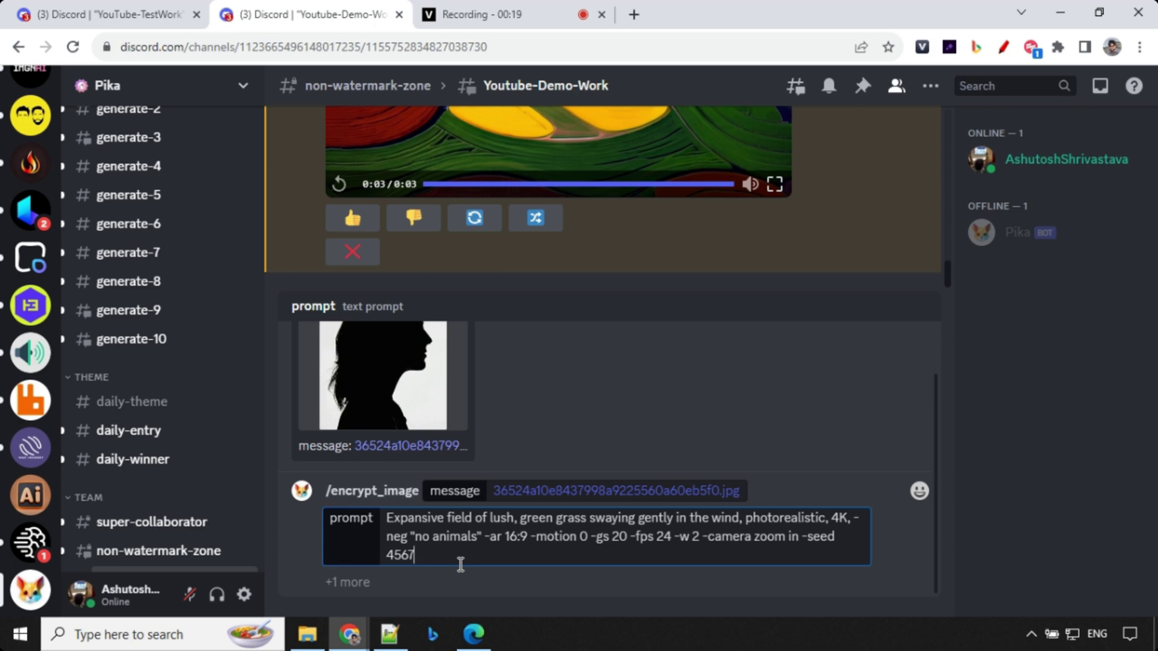
key(Return)
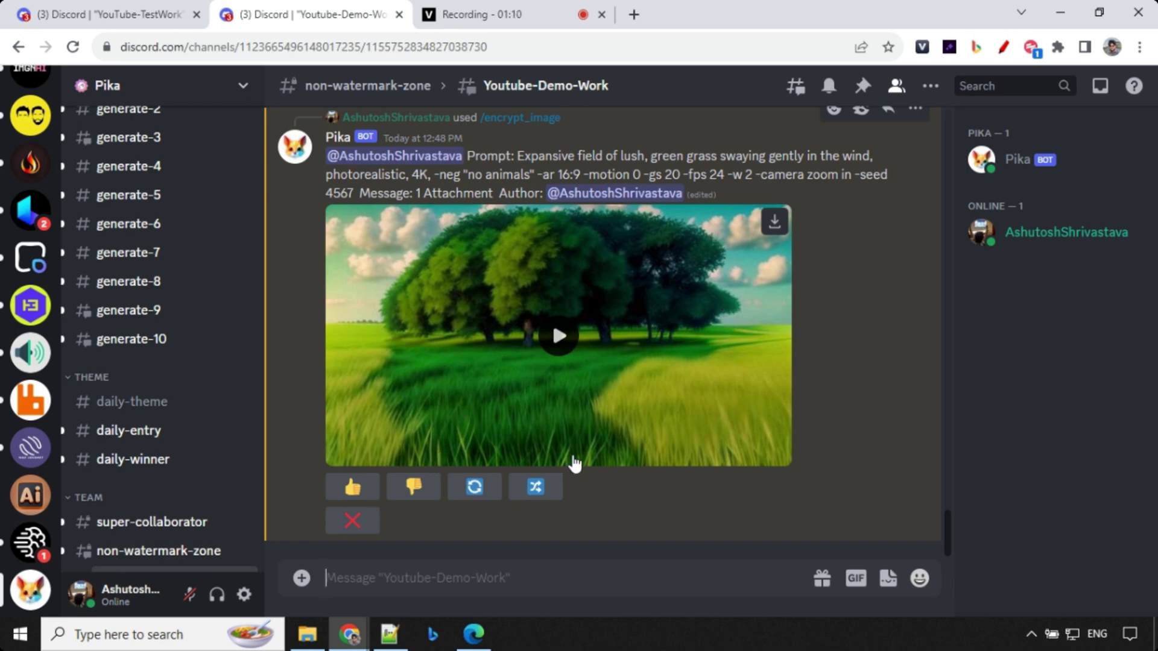
click(647, 337)
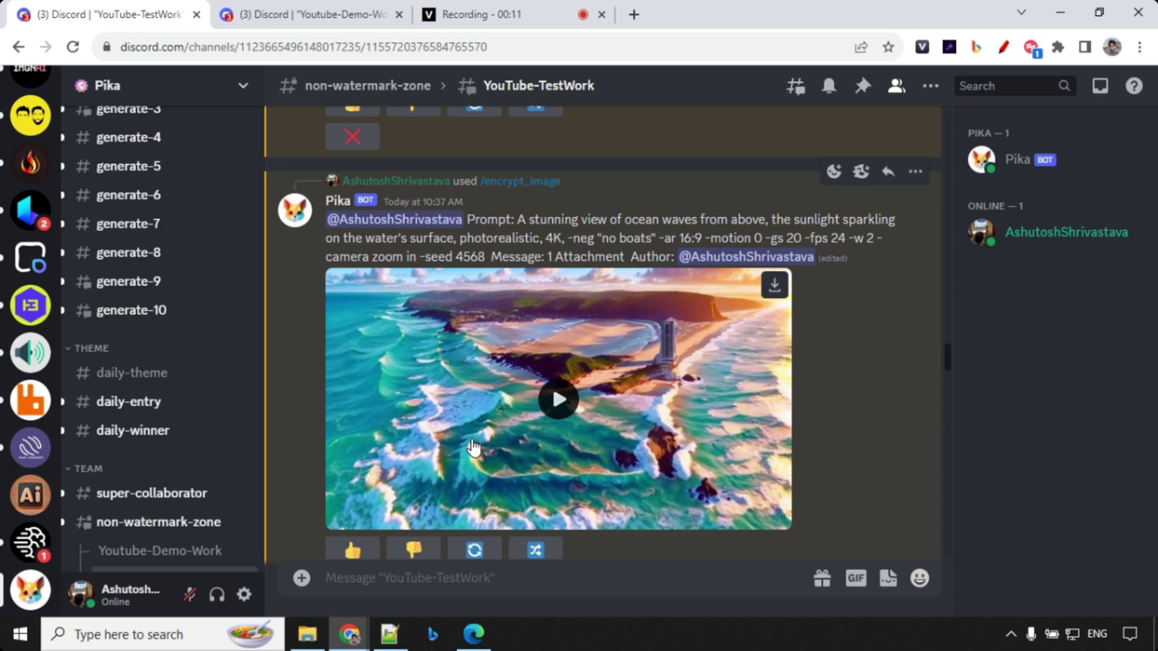
- Play the ocean-waves, grass-field, coastal beach, sunny lake and sunflower field videos in turn
click(567, 408)
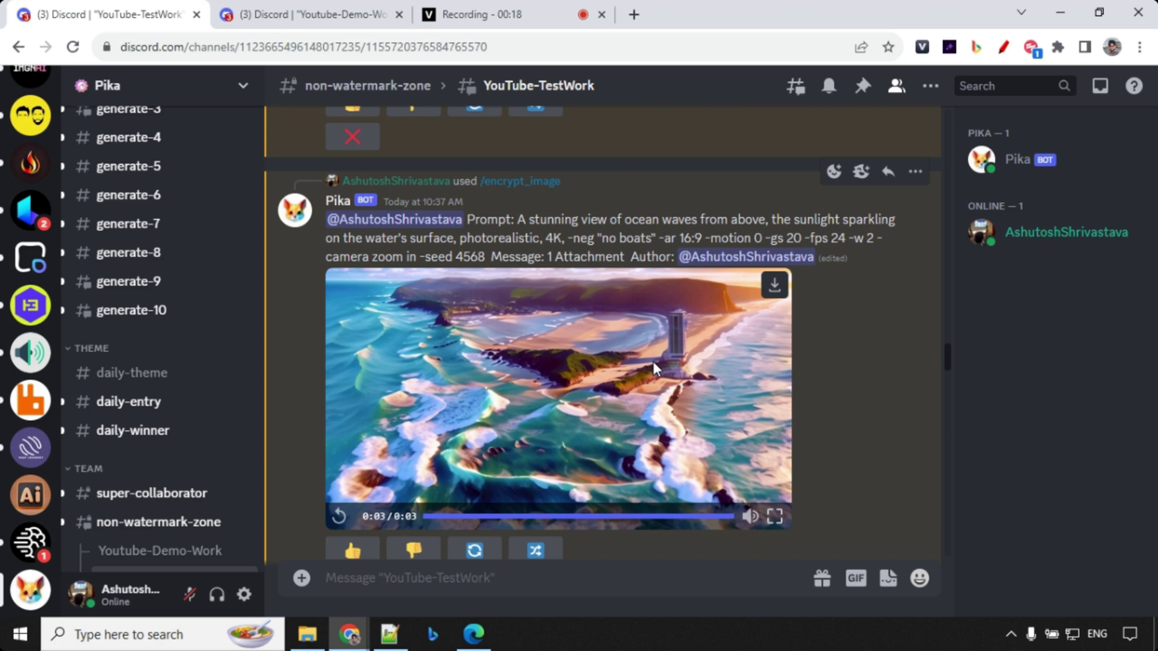
scroll(425, 446, down, 8)
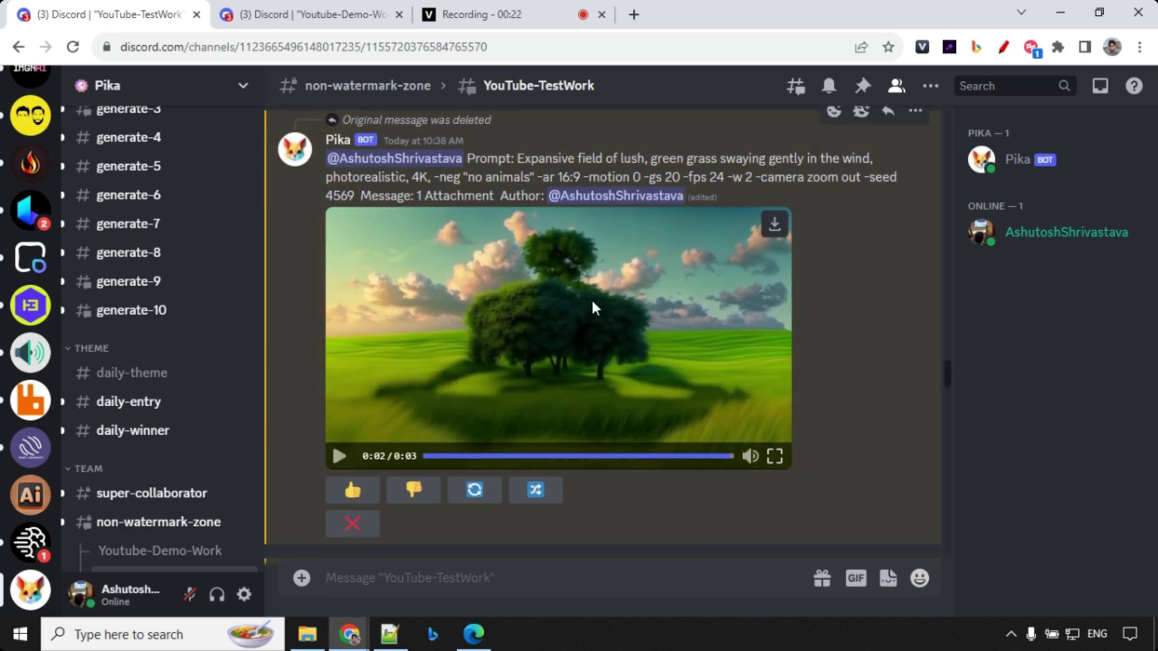
click(338, 457)
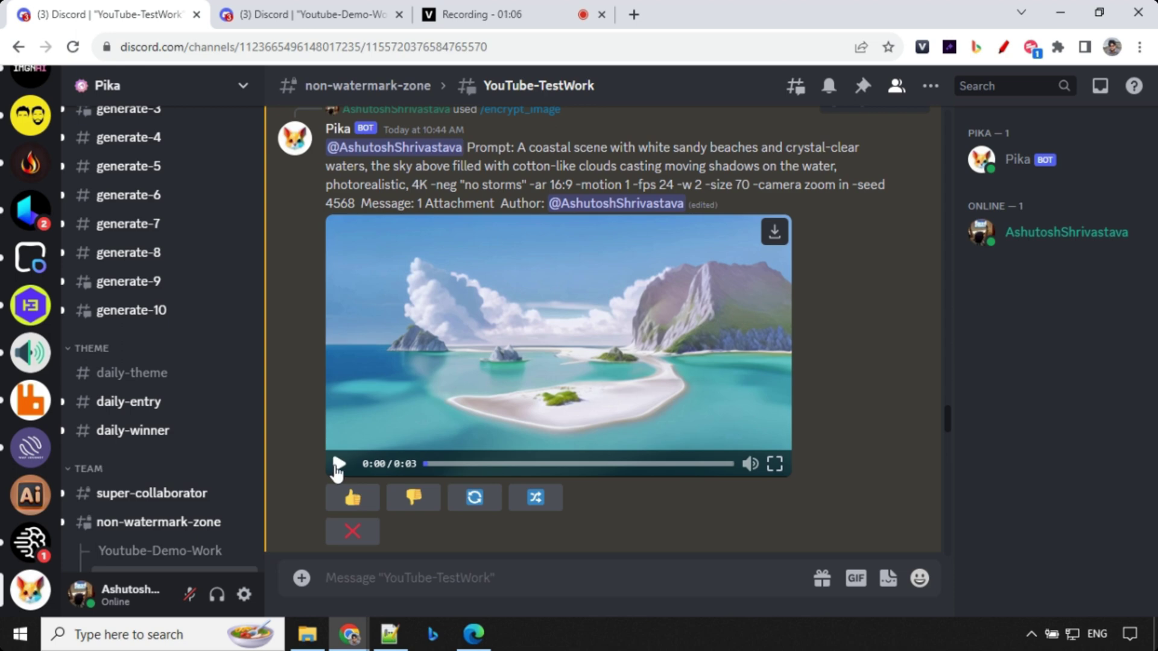
click(339, 464)
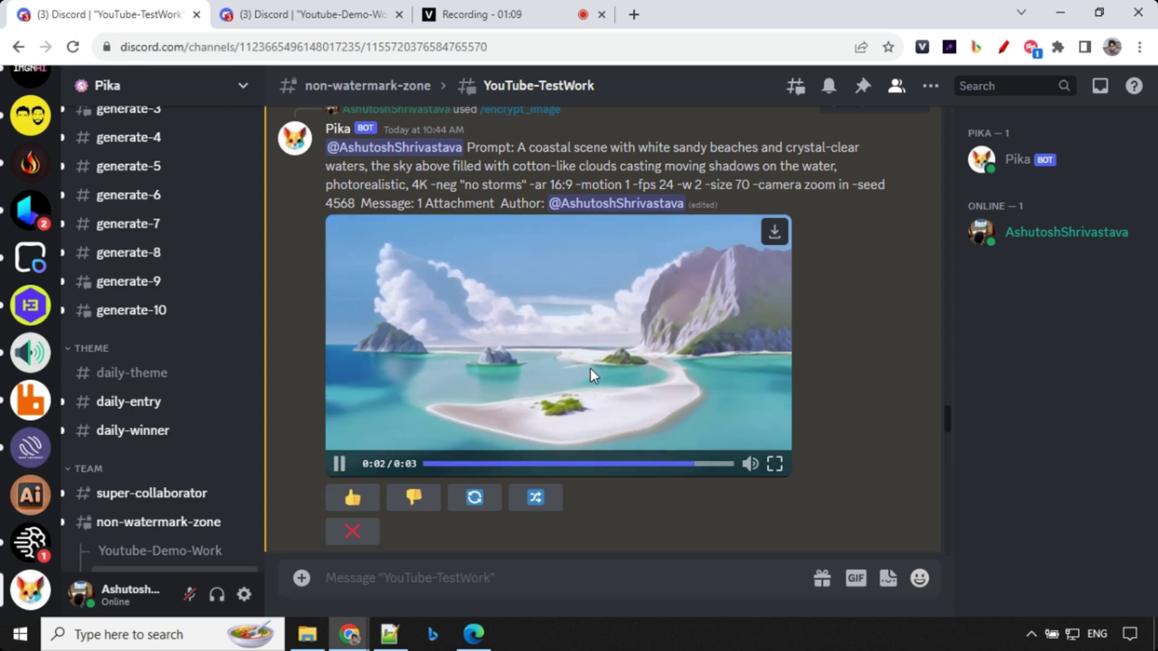
scroll(591, 371, down, 5)
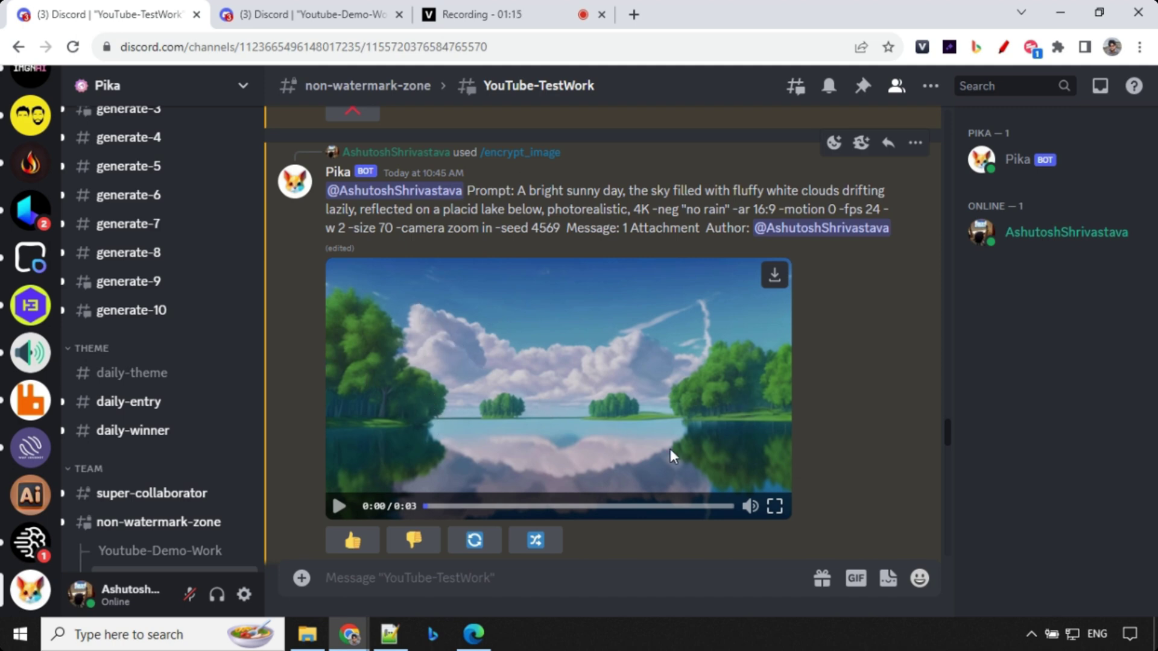
click(338, 505)
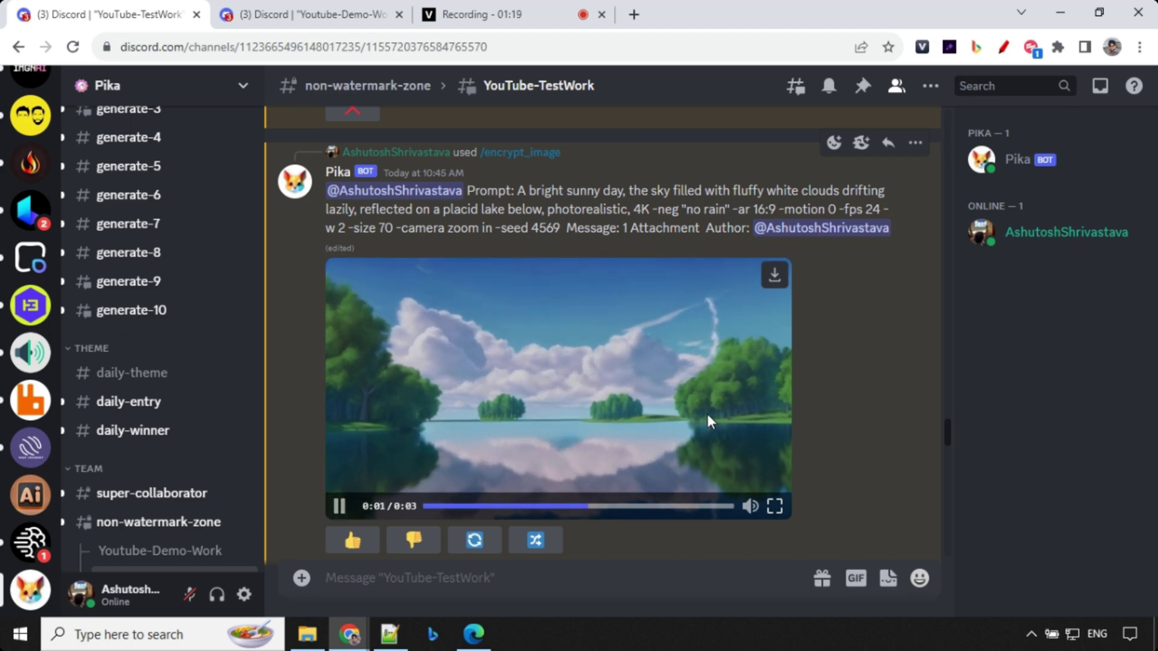
scroll(681, 401, down, 8)
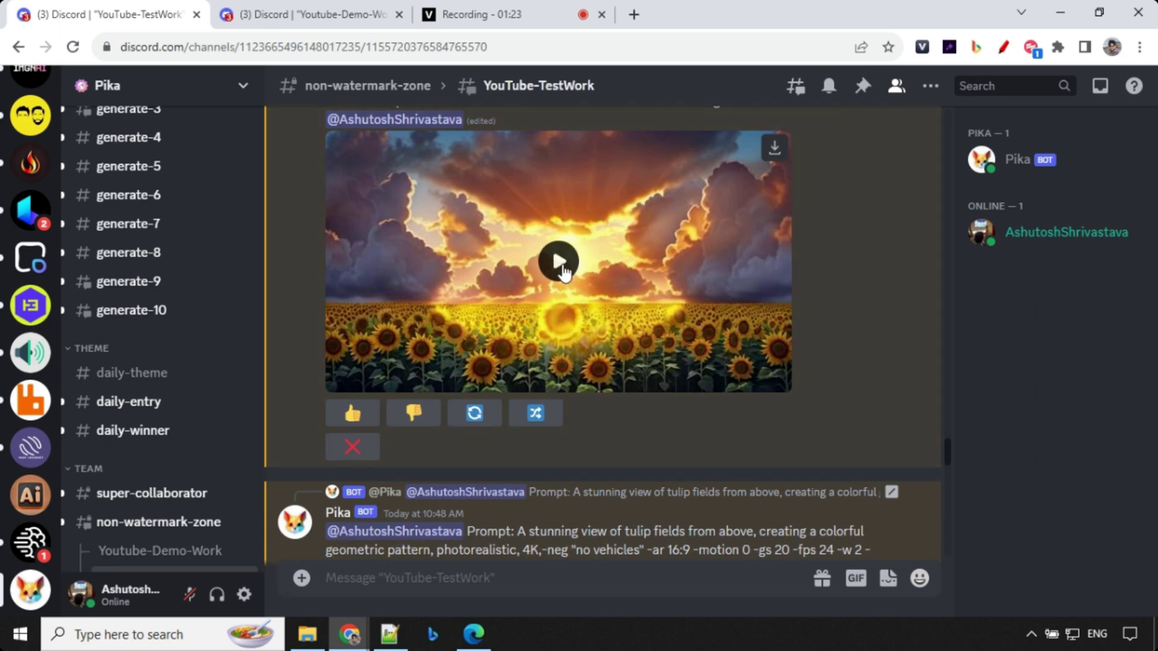
click(565, 271)
scroll(653, 295, up, 2)
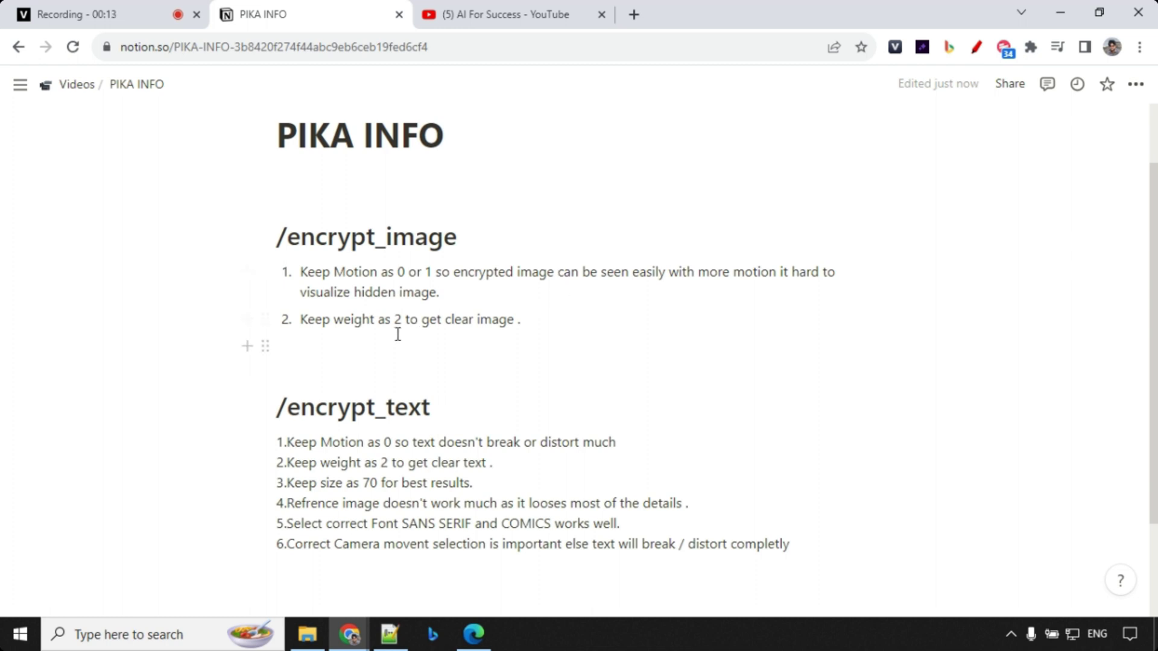
- Scroll through the PIKA INFO tips and highlight the size value 70 in tip 3
scroll(418, 318, down, 3)
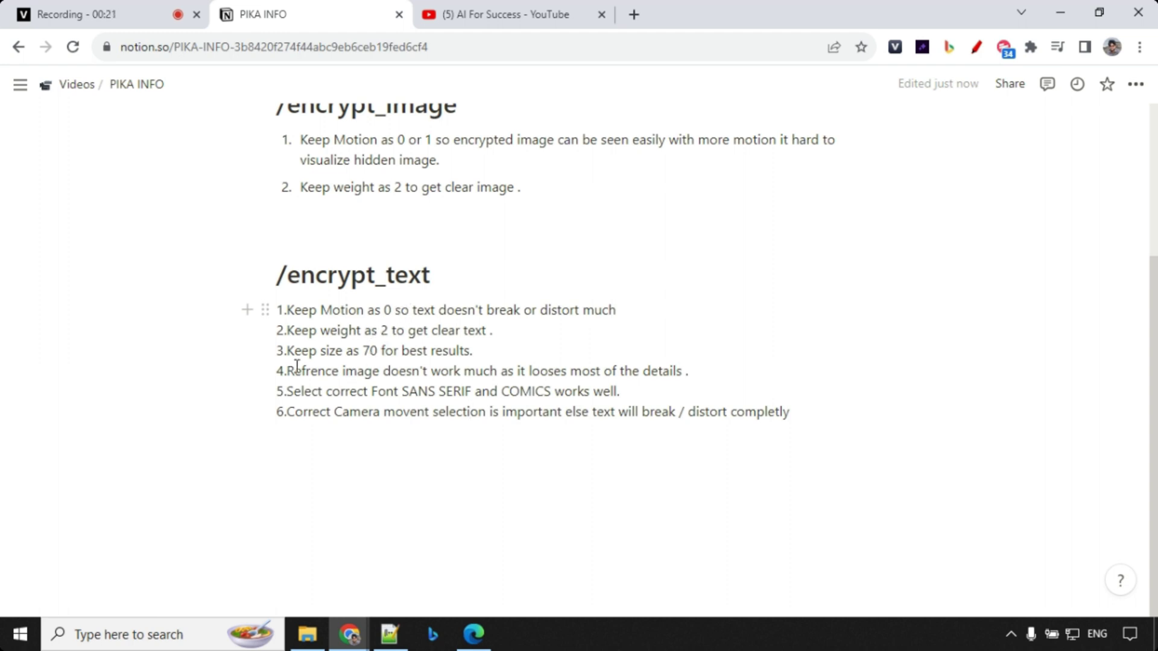
drag(363, 352, 379, 354)
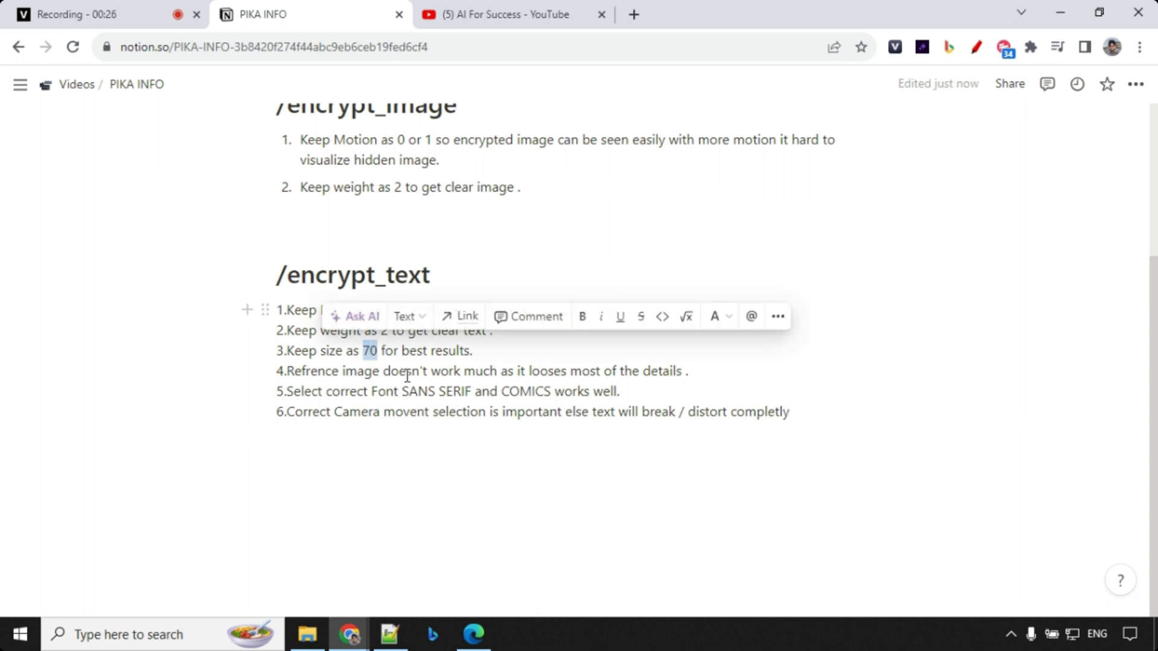
scroll(343, 183, up, 3)
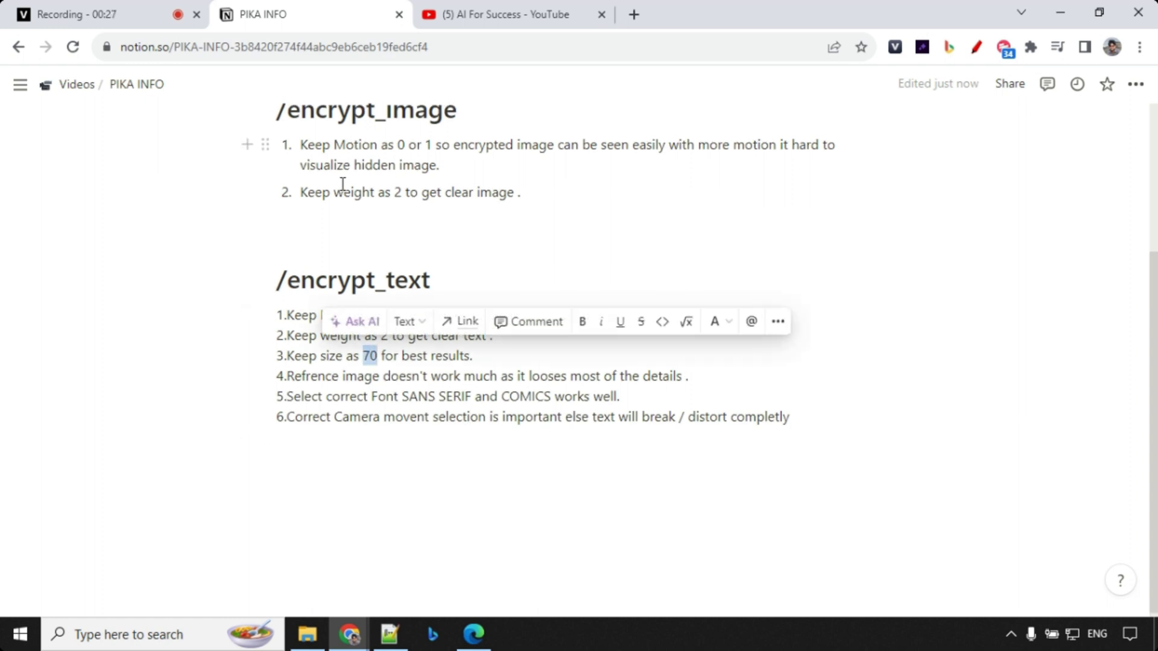
scroll(347, 184, down, 3)
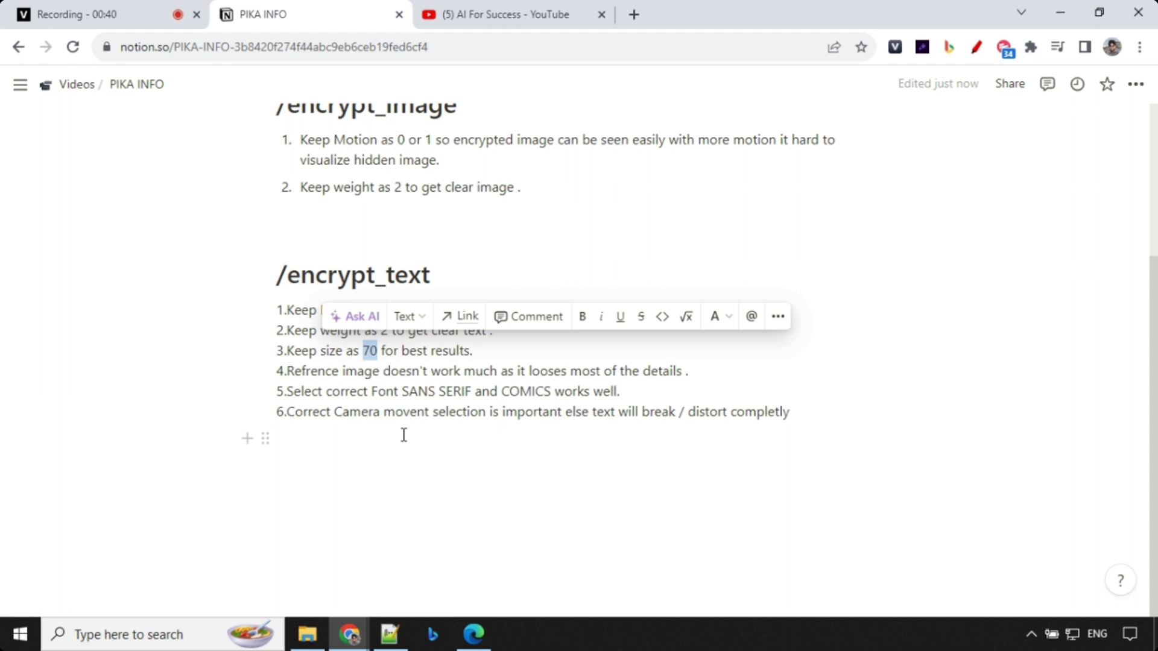
- Clear the highlight on the size value 70 in the PIKA INFO notes
click(768, 241)
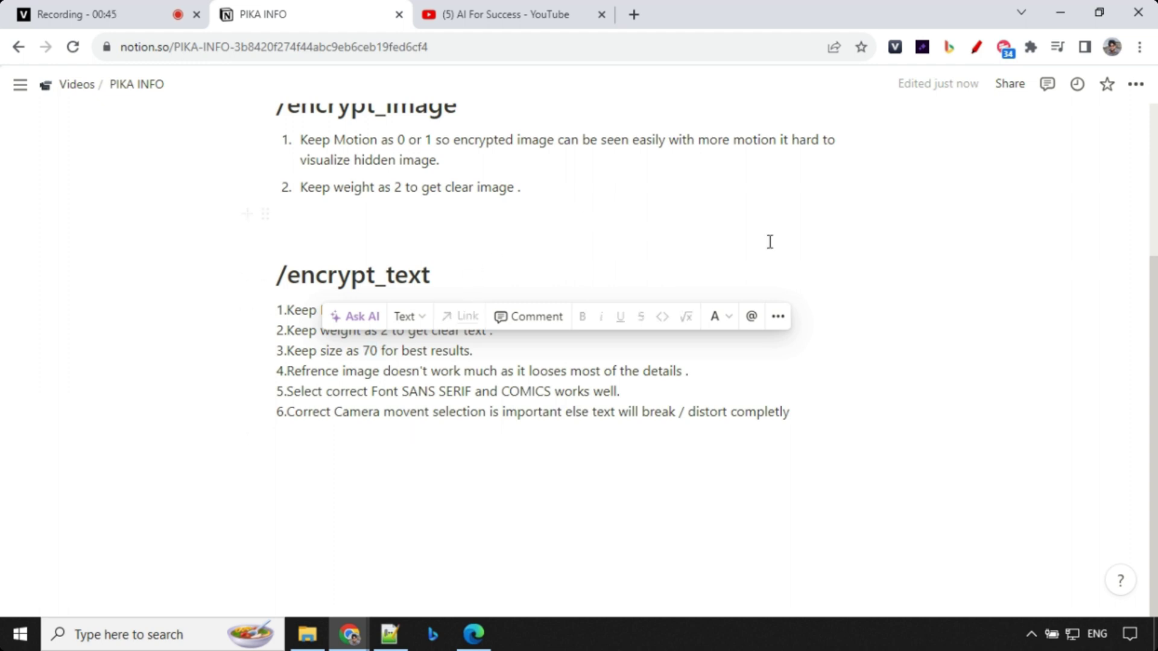